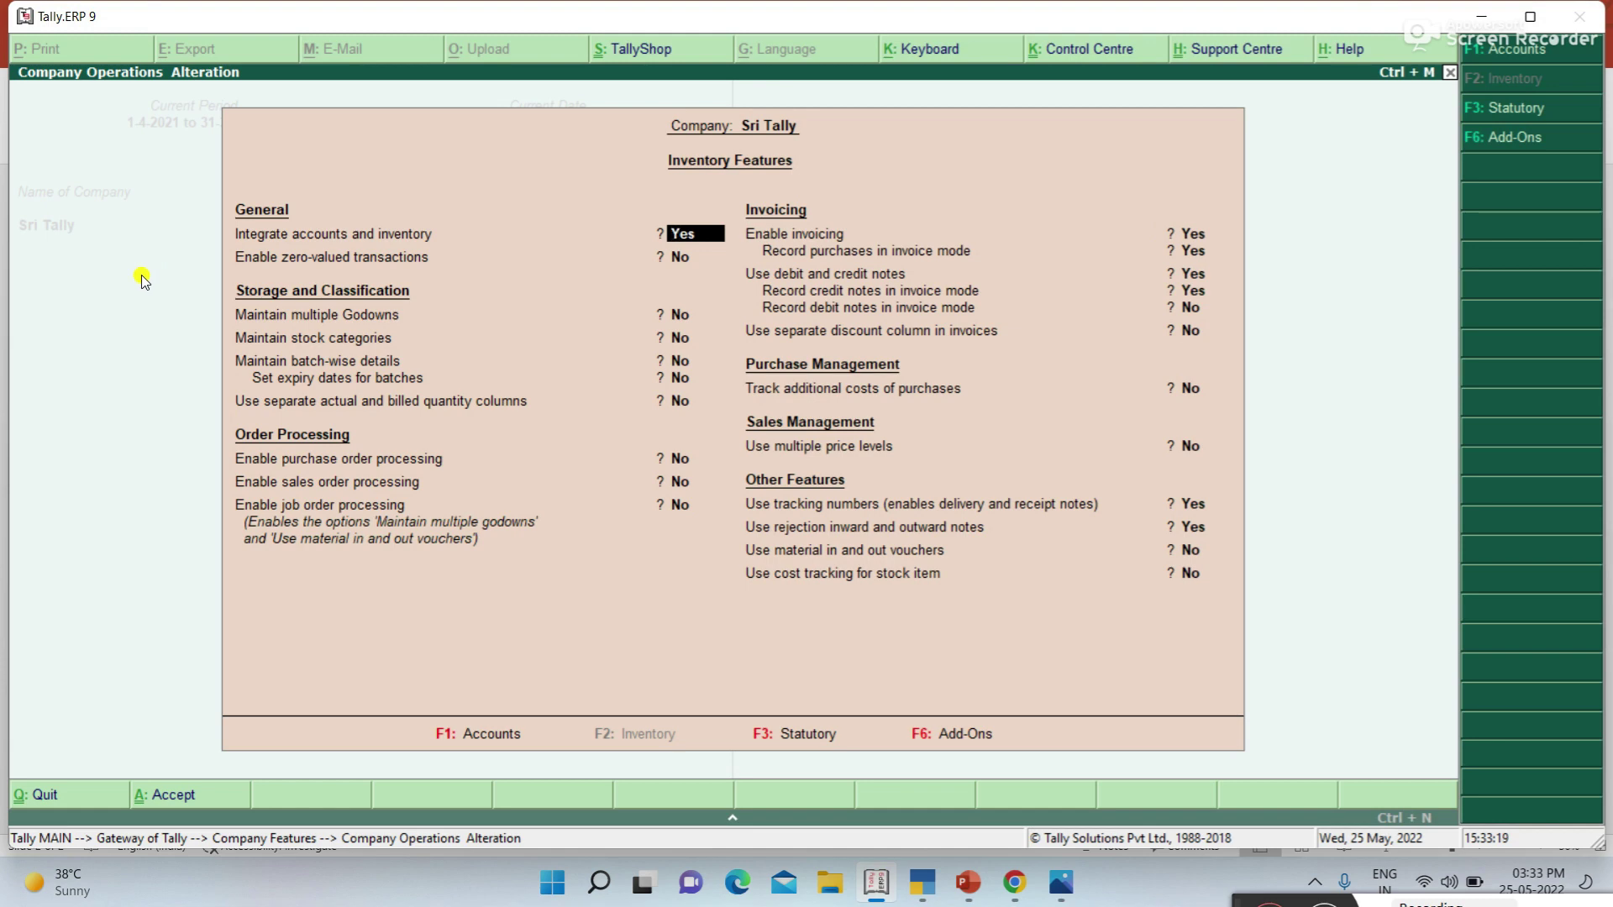
- Reopen the Inventory Features of company Sri Tally, examine the options, and leave them without changes
key("Escape")
key("y")
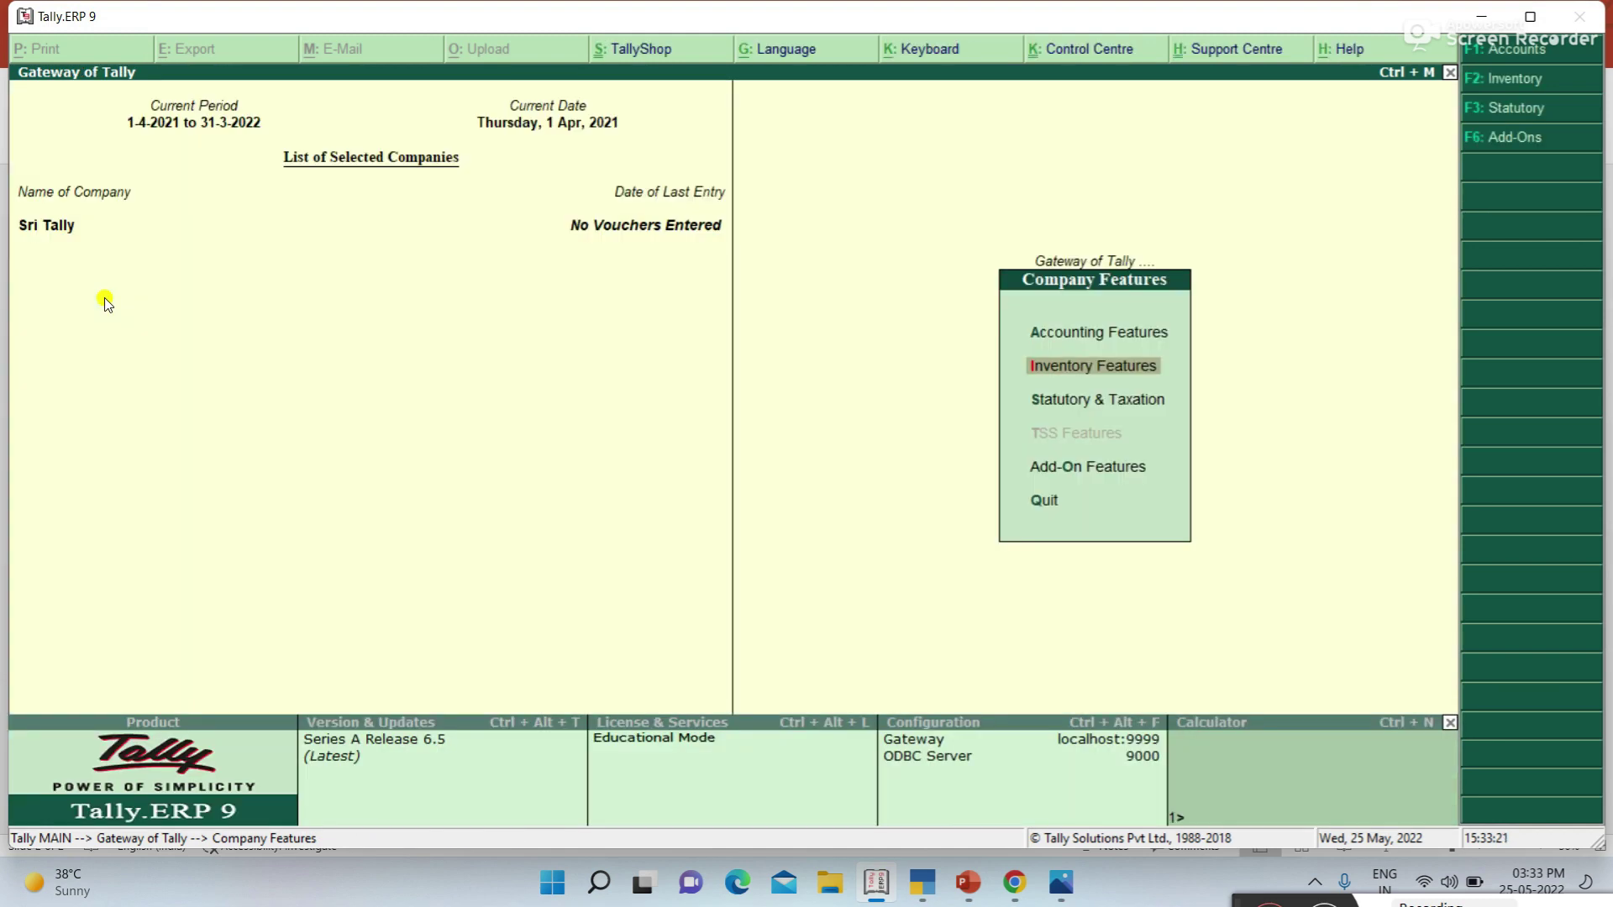
key("Escape")
left_click(1536, 781)
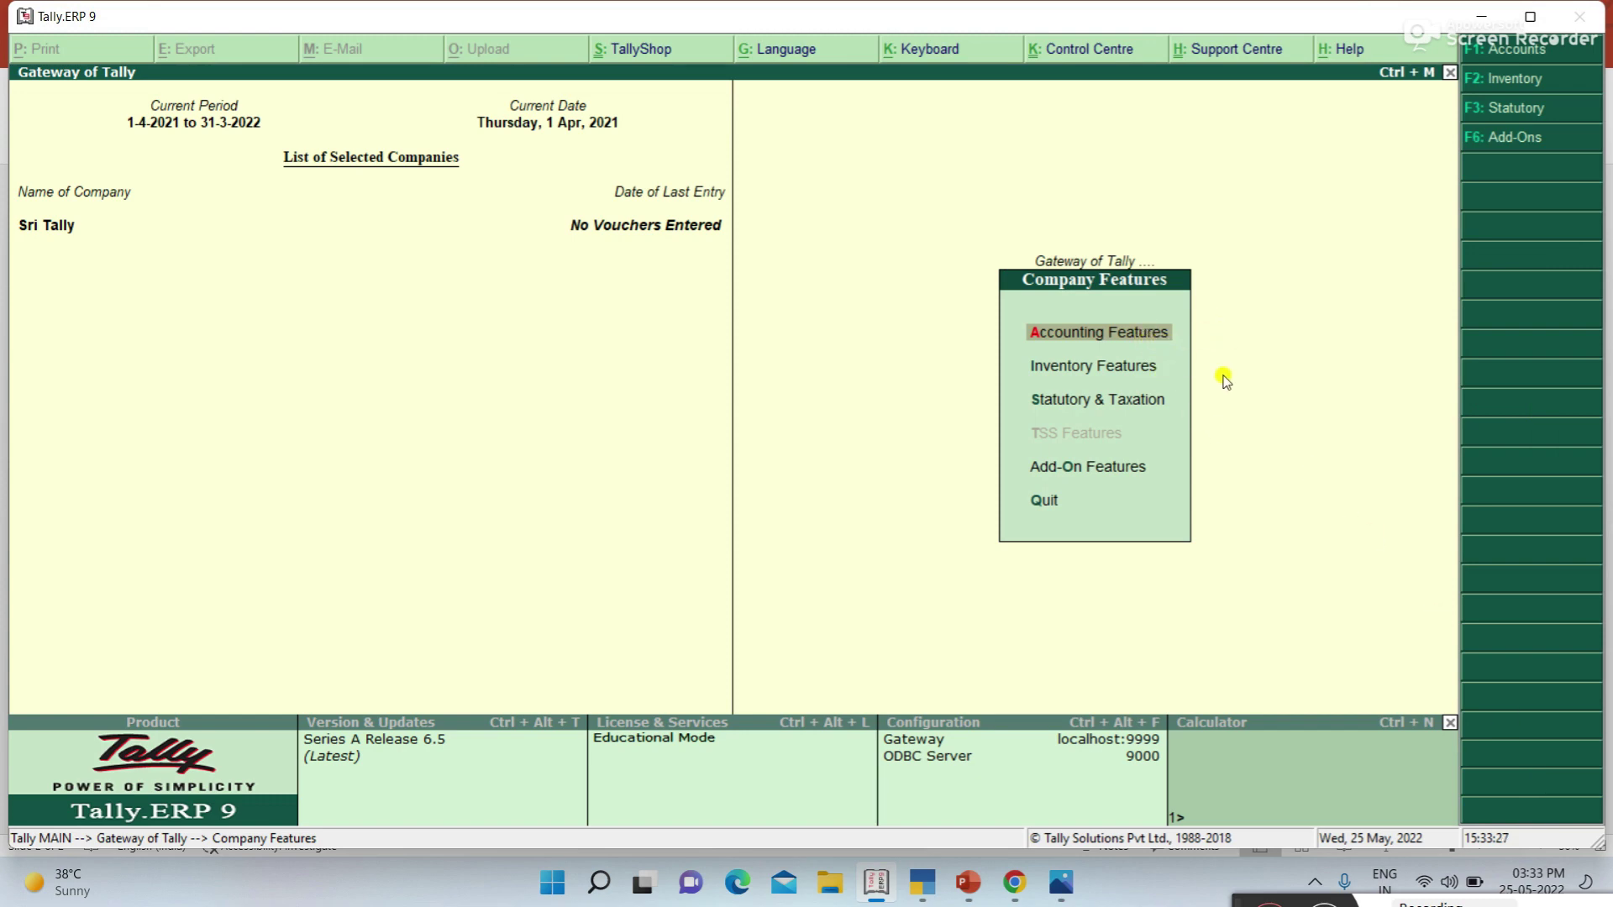
left_click(1120, 366)
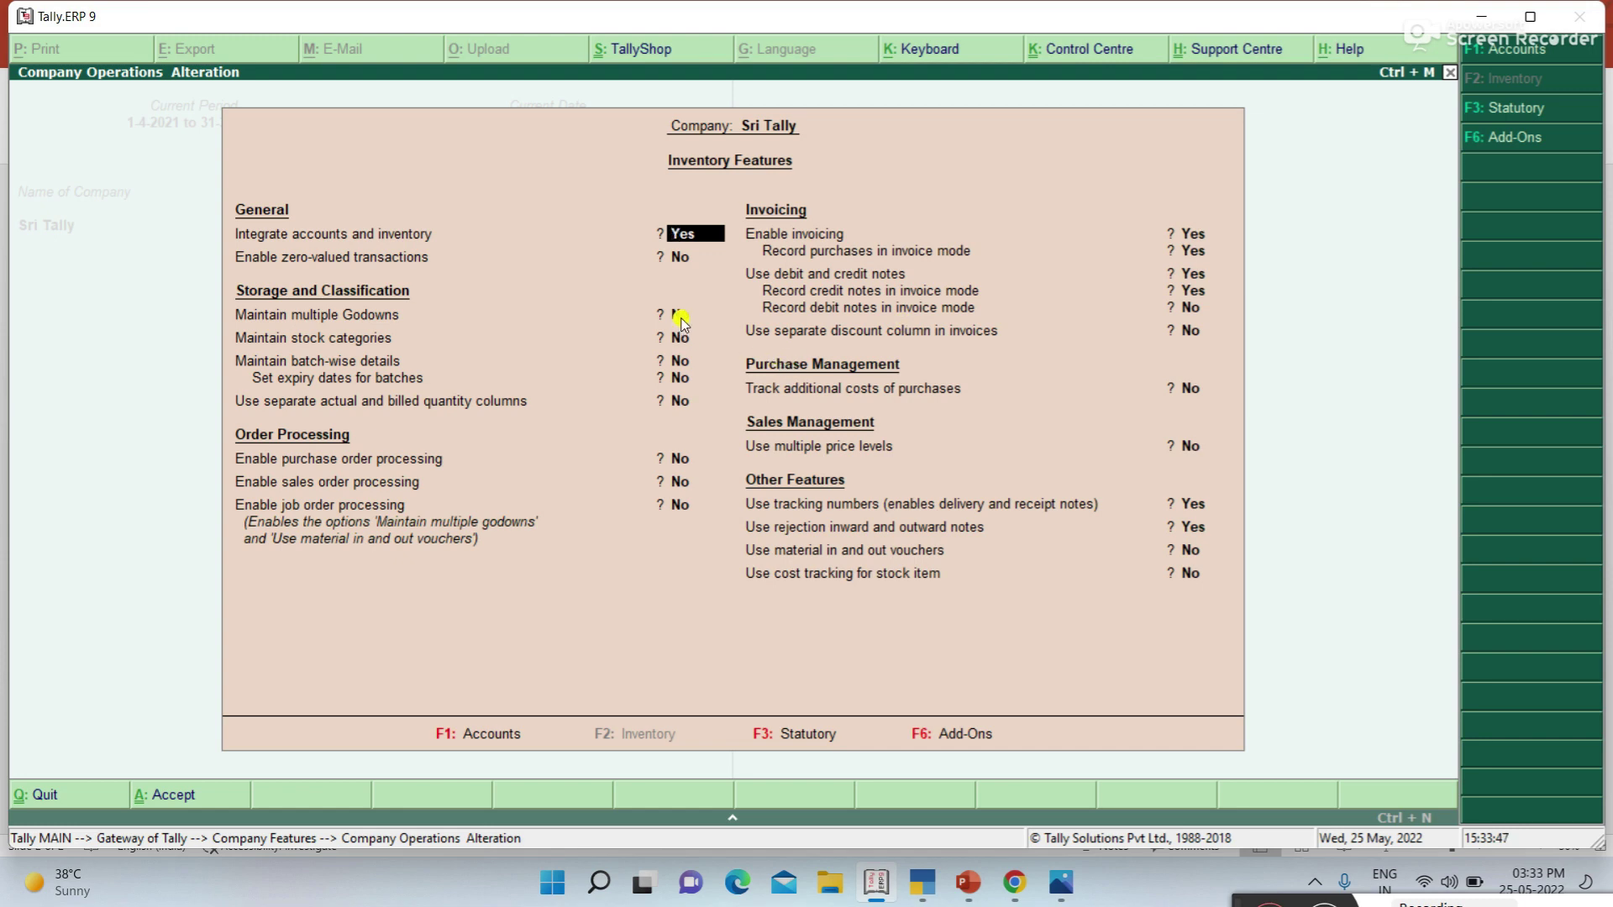
key("Escape")
key("Escape")
key("Return")
- Review the Accounting Features of company Sri Tally and return to the Gateway of Tally
left_click(1129, 333)
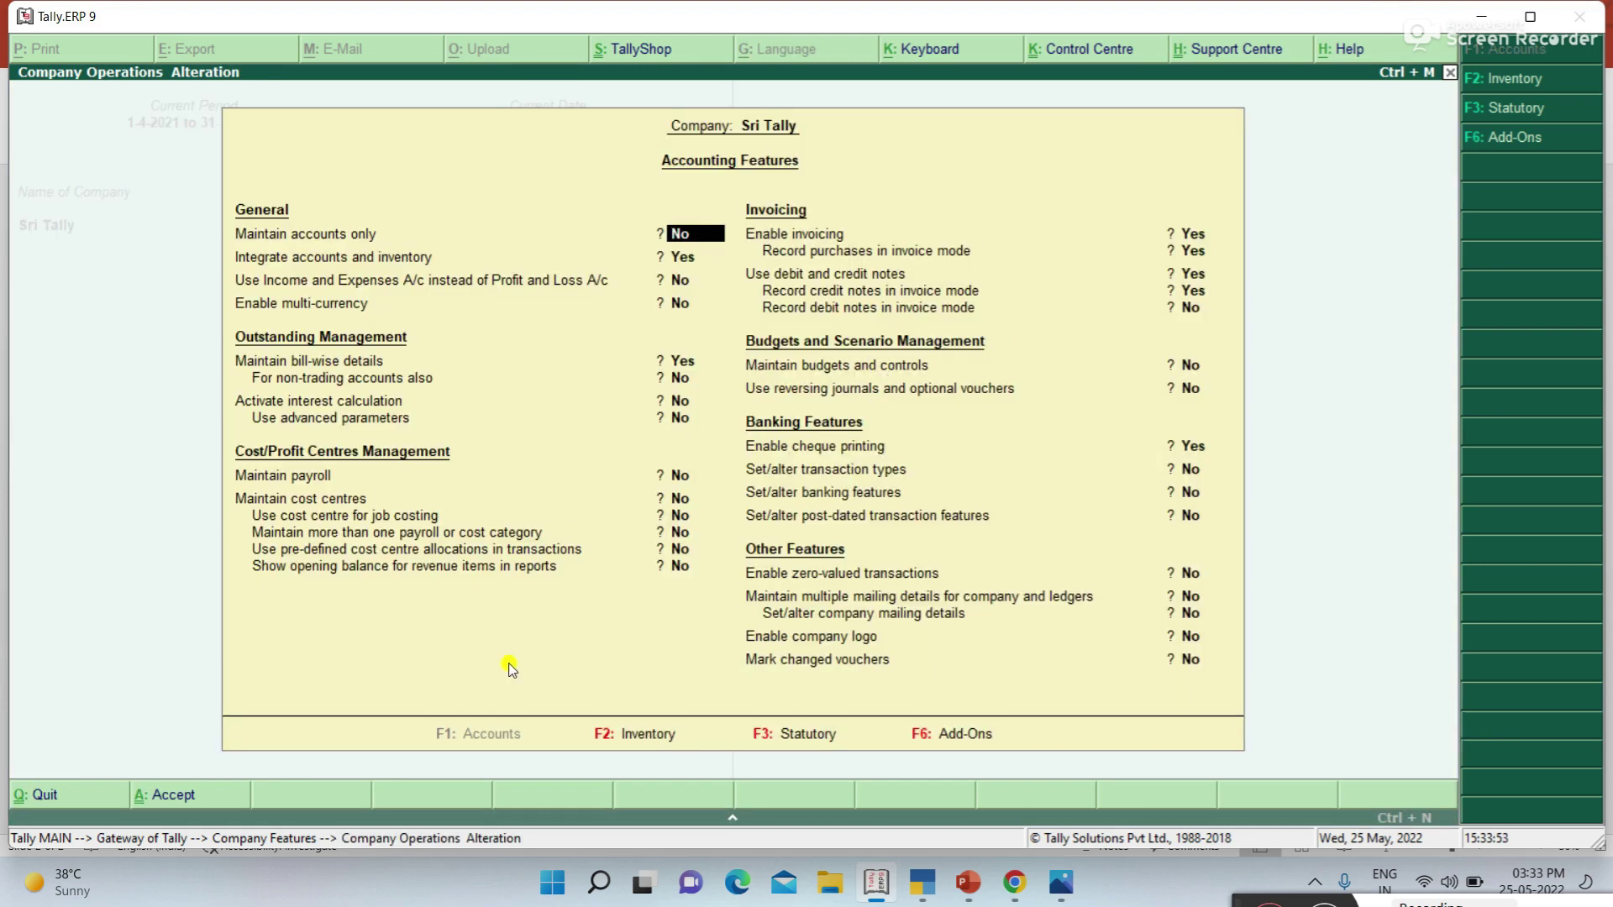
key("Escape")
key("Return")
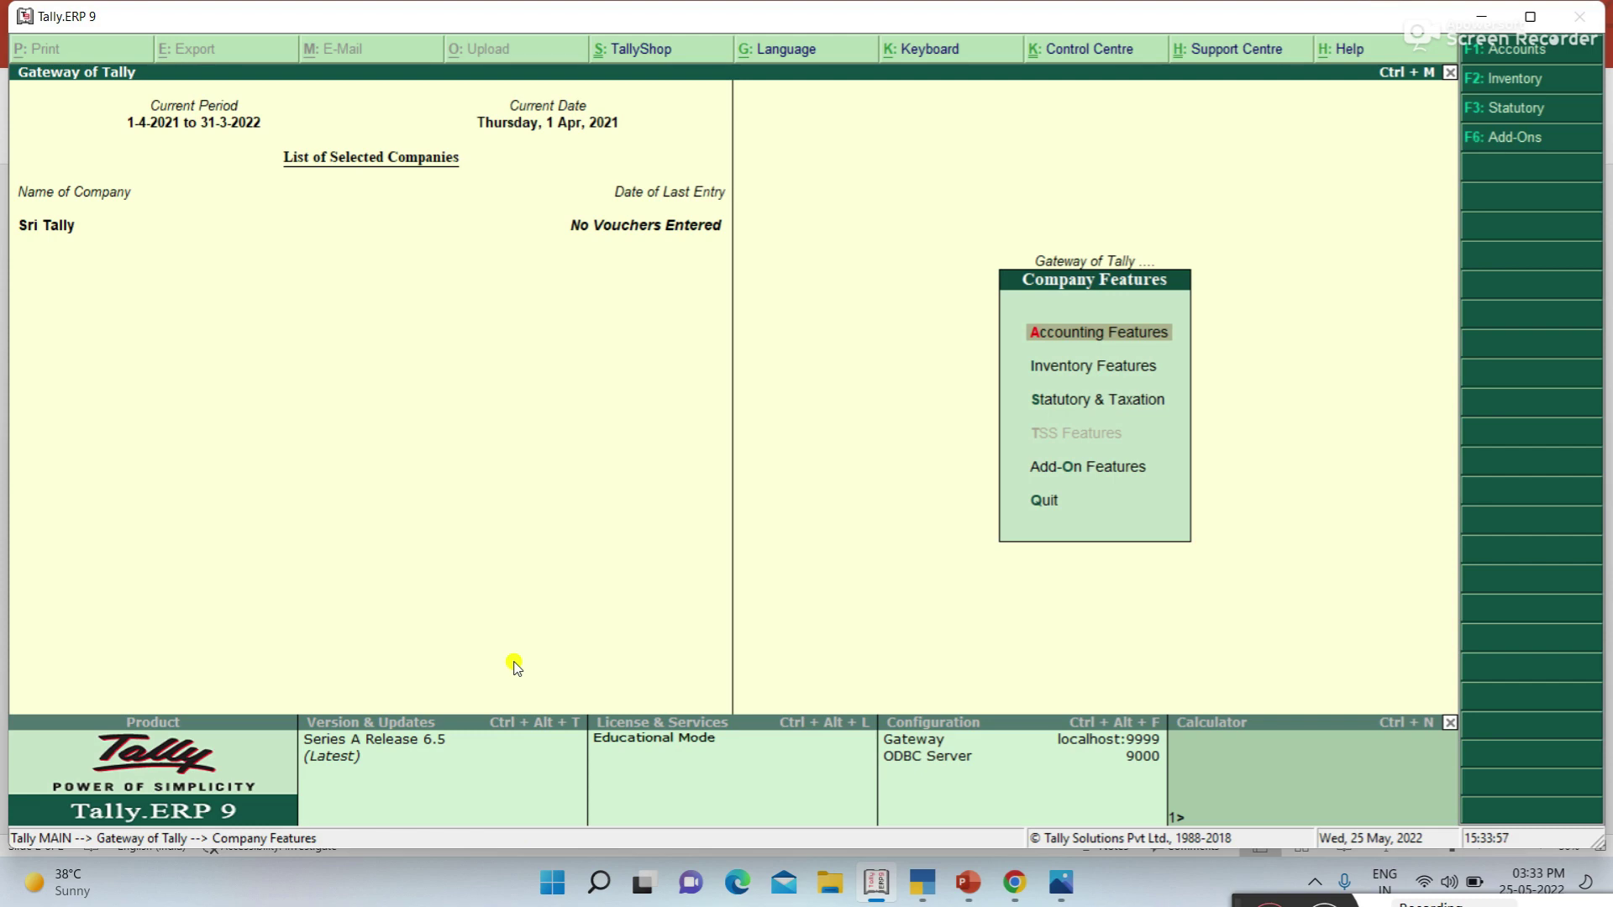
key("Escape")
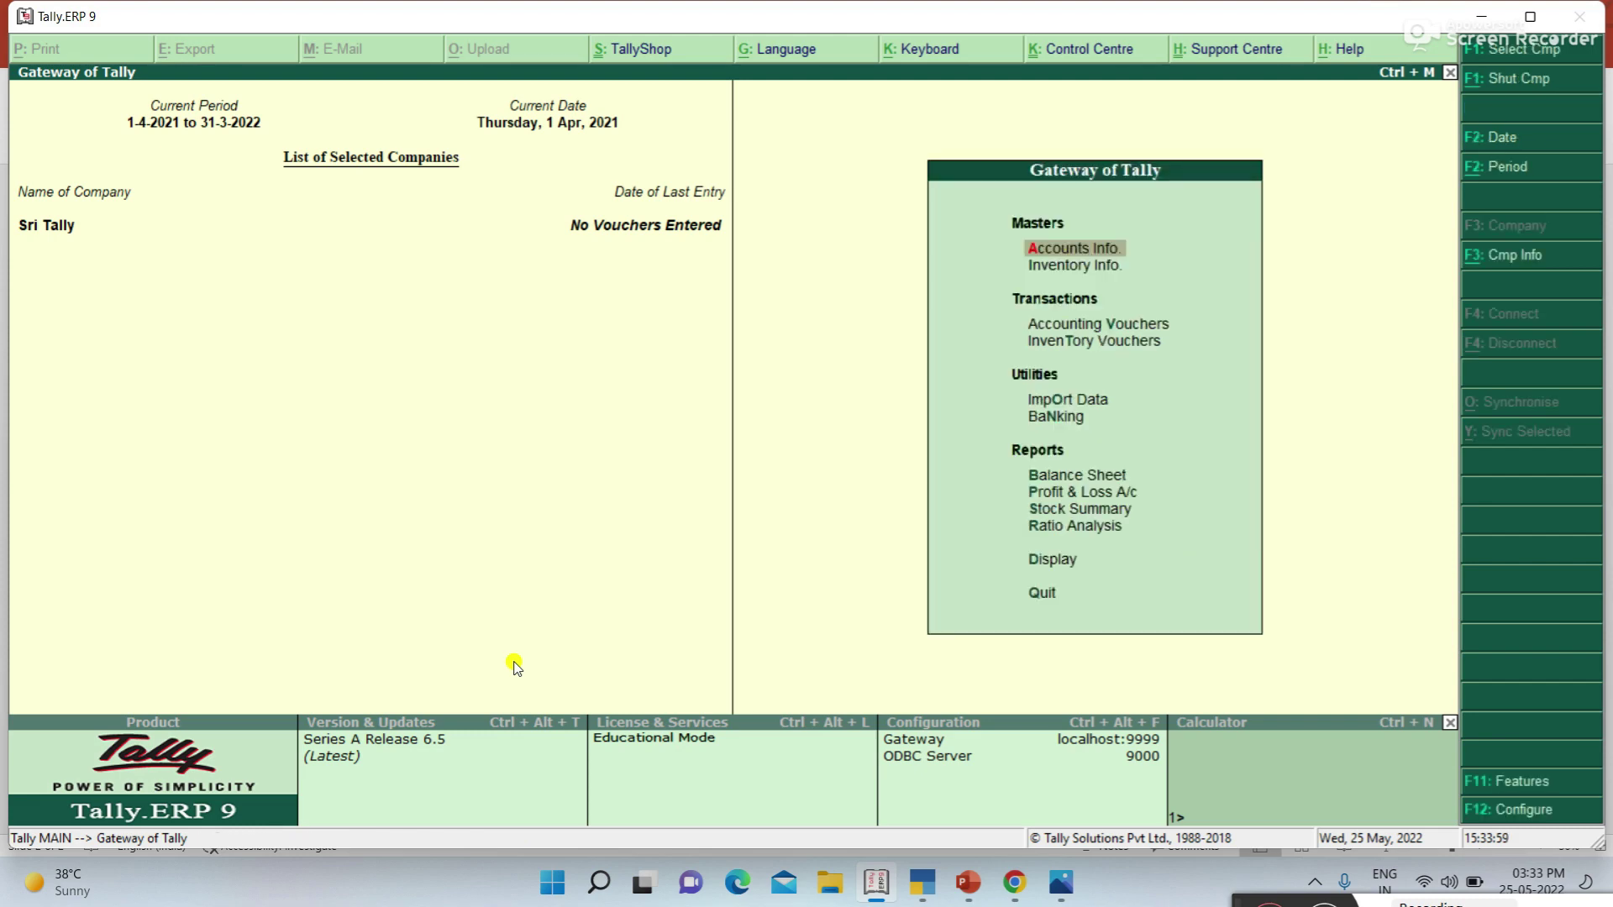
- Bring up TallyPrime briefly, switch back to Tally.ERP 9, and view the blank accounting voucher screen before quitting it
left_click(1481, 17)
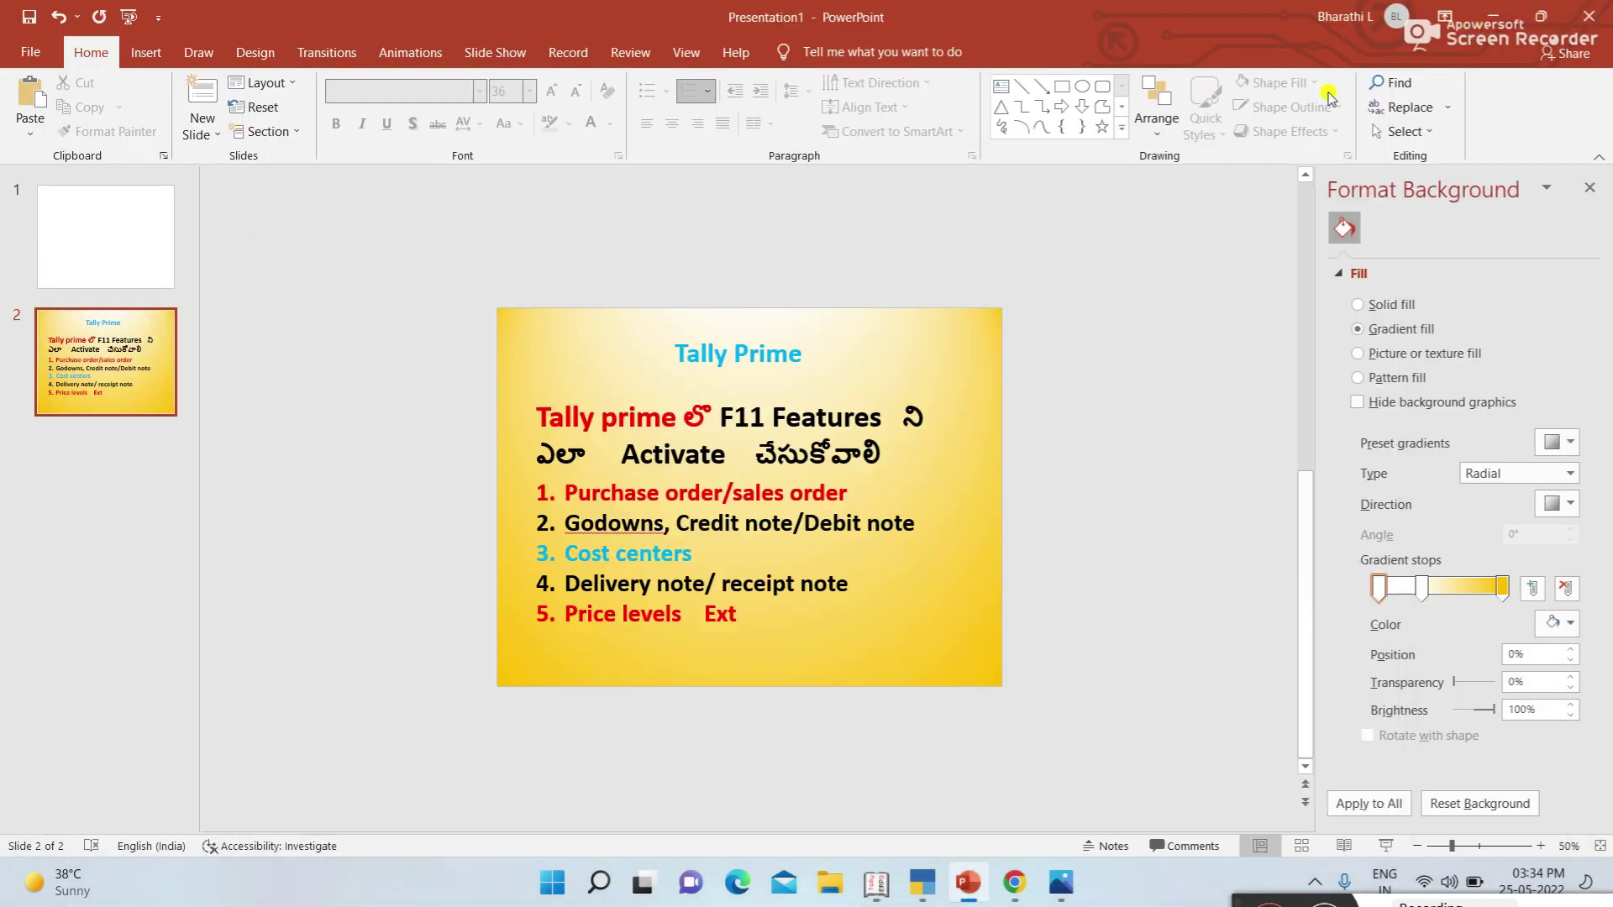
left_click(922, 882)
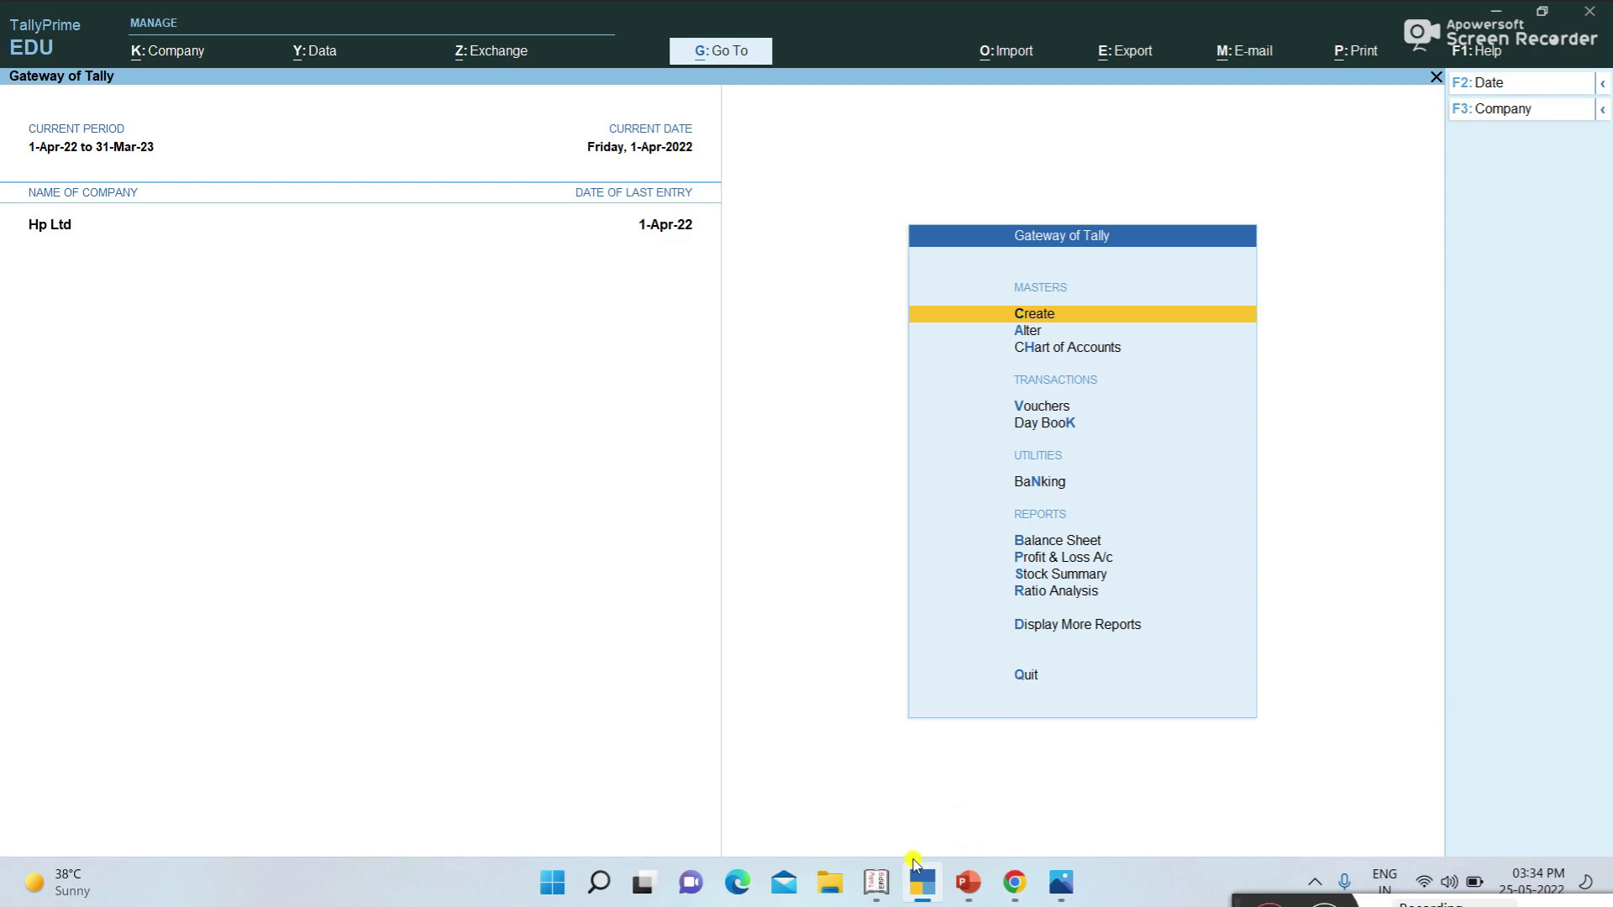
left_click(876, 882)
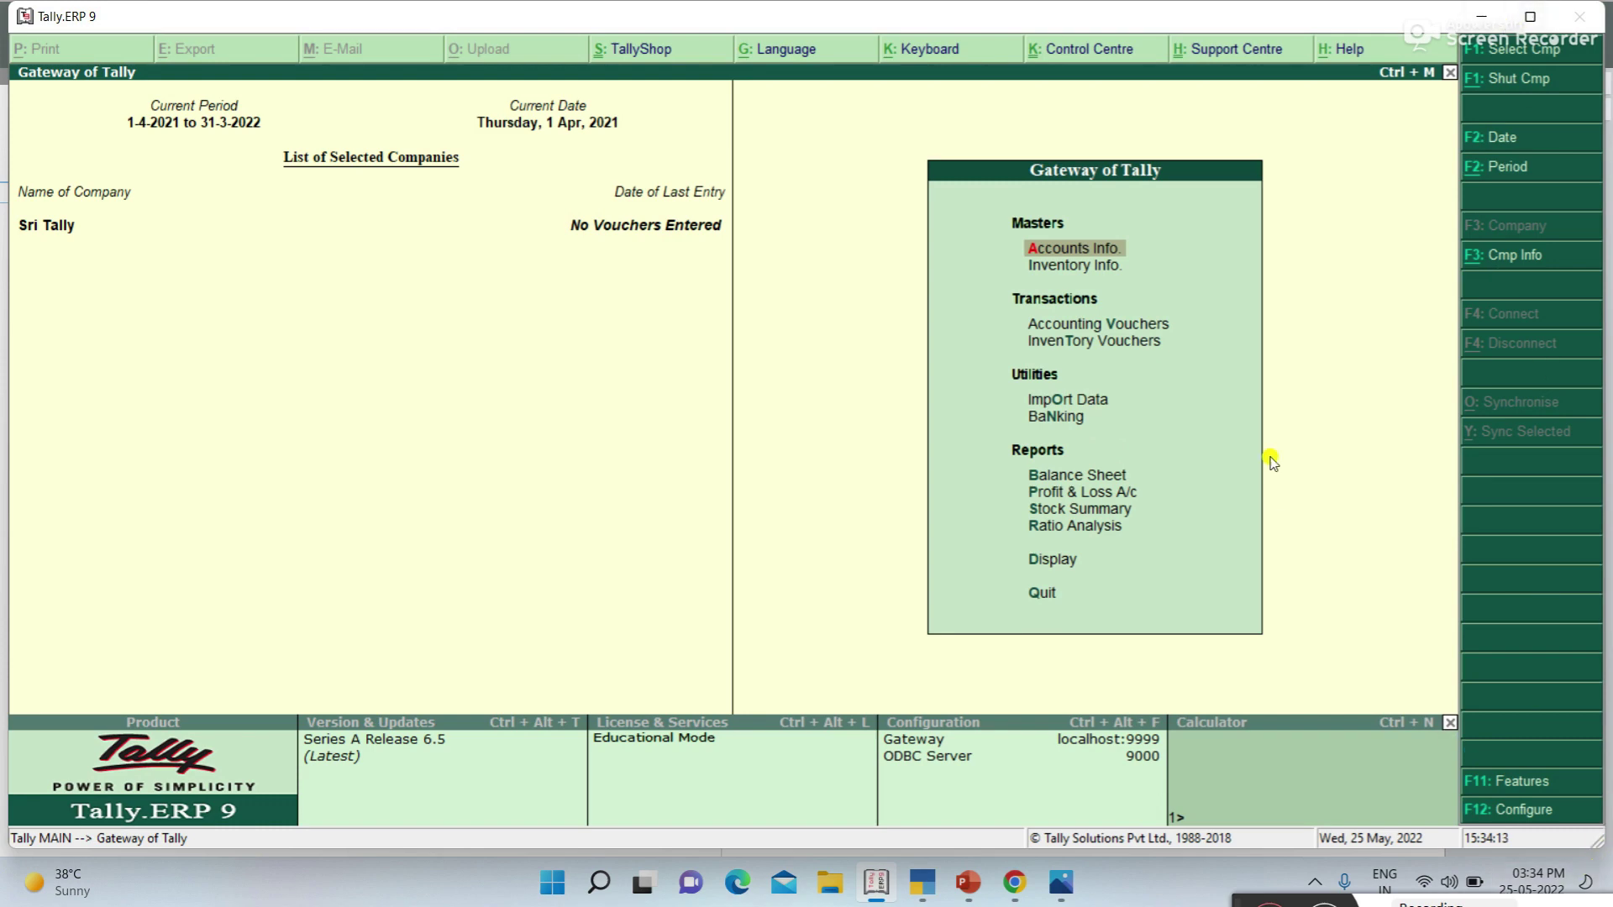
left_click(1146, 325)
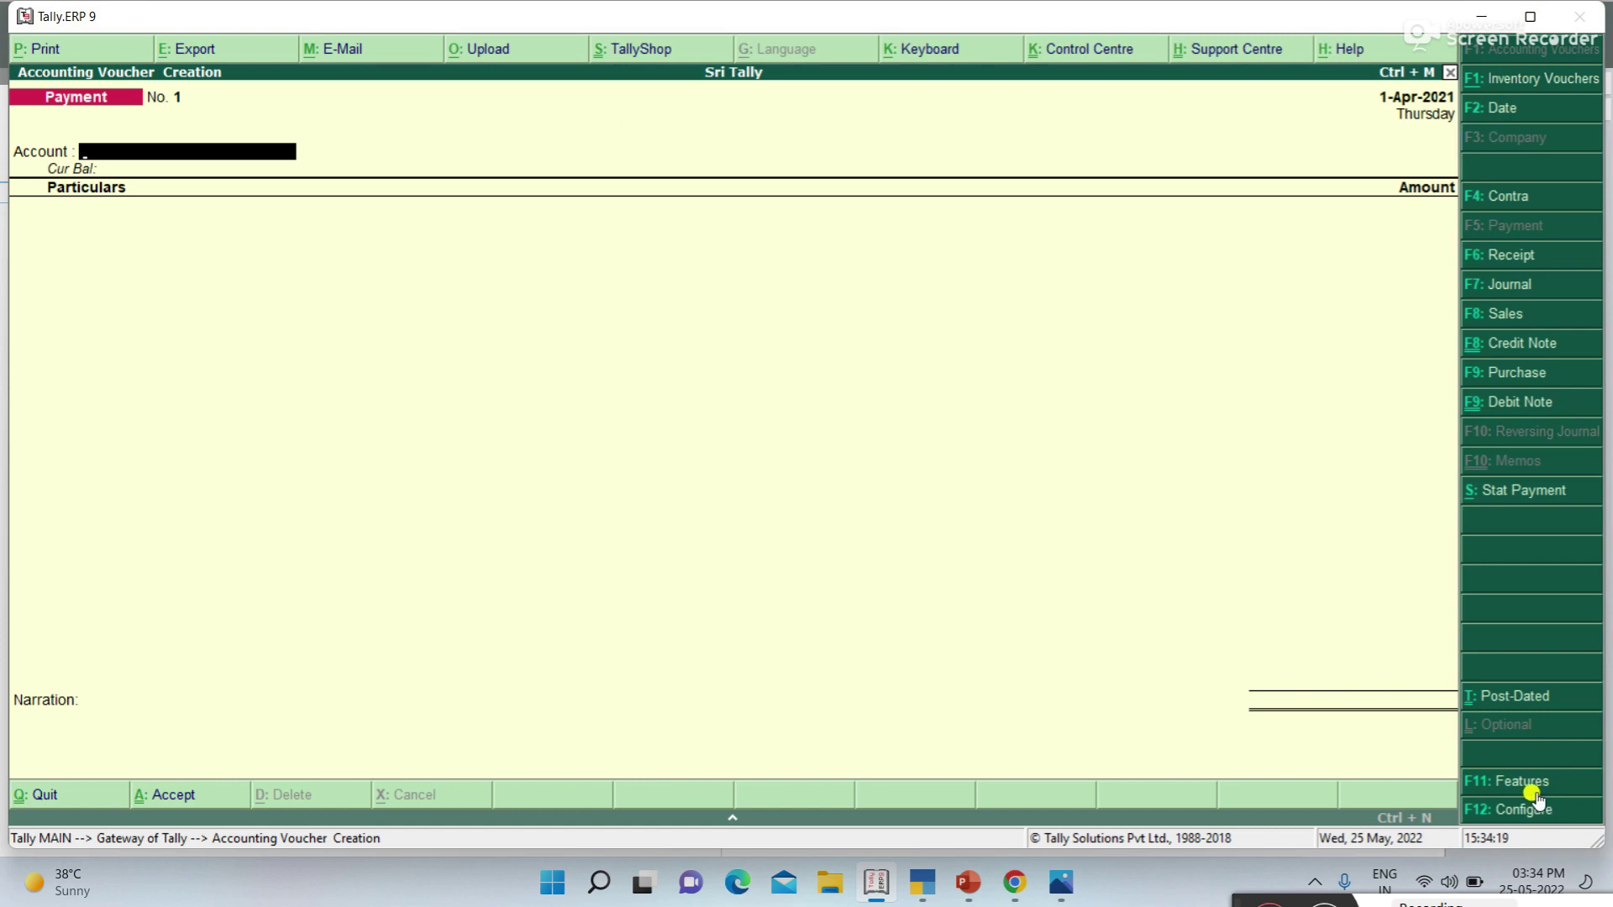
key("Escape")
key("Return")
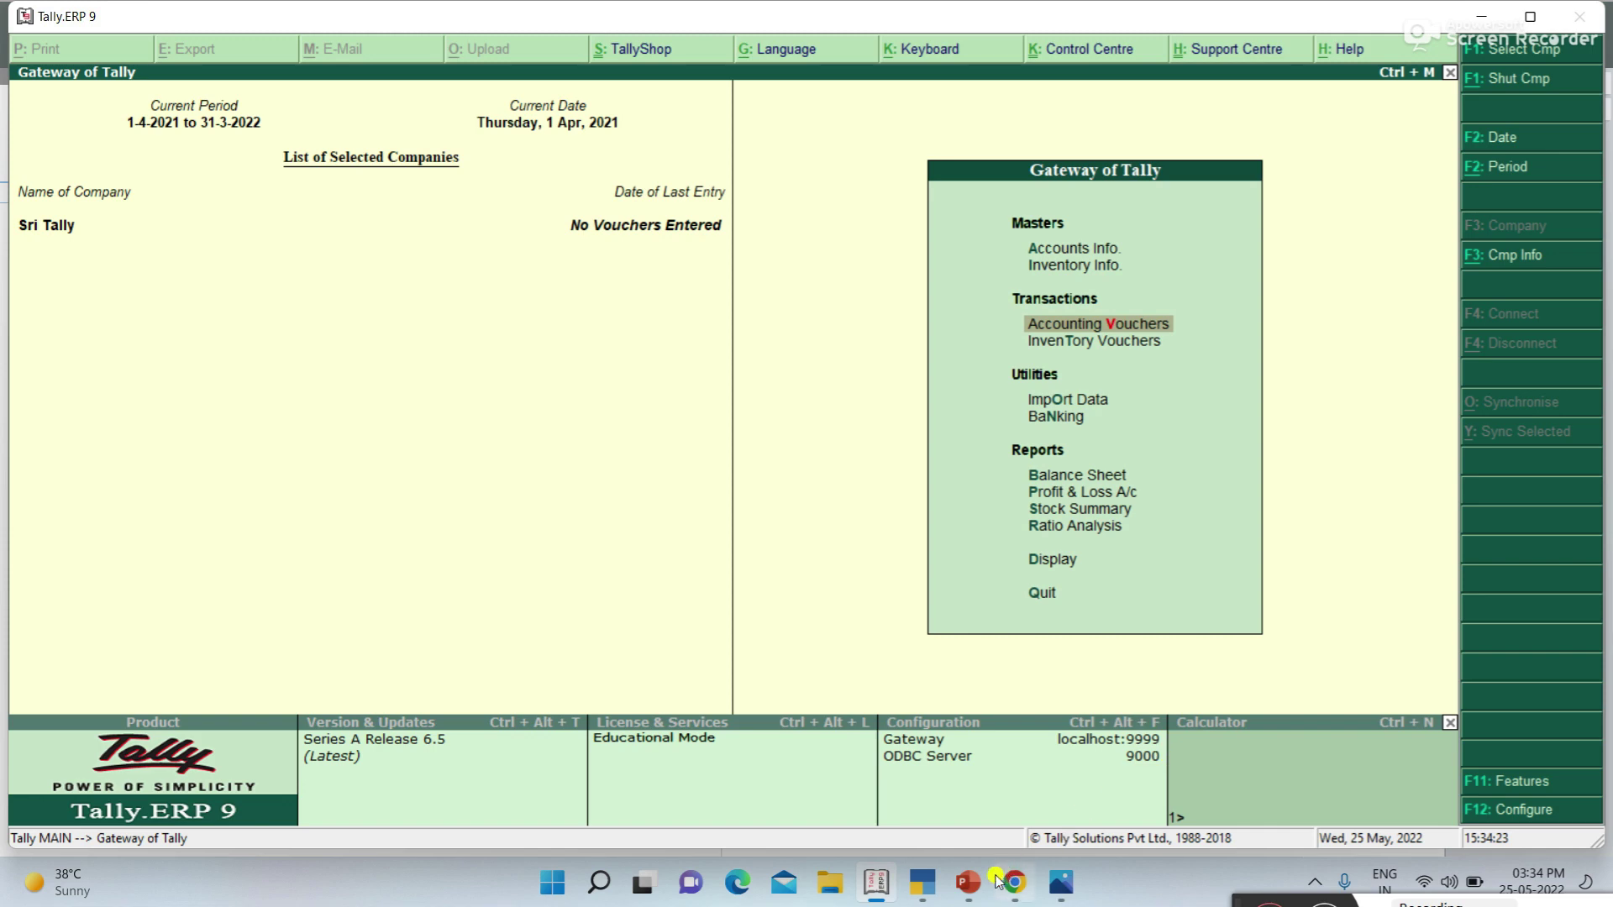
- Switch to TallyPrime and view Hp Ltd's blank payment voucher screen, quitting it without an entry
left_click(943, 889)
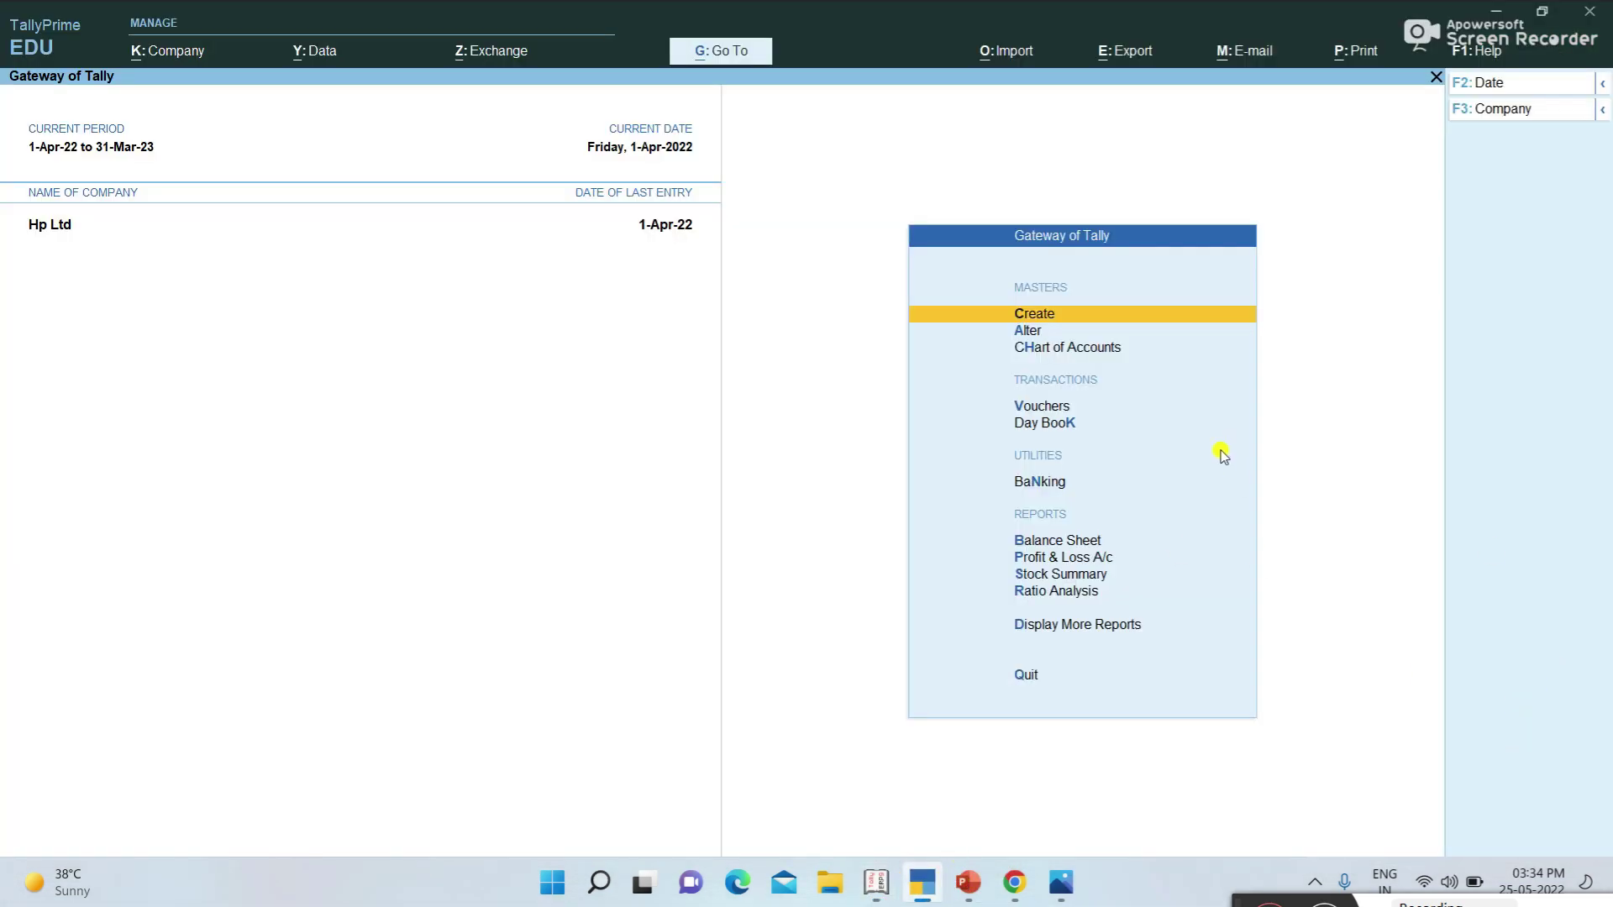
left_click(1067, 409)
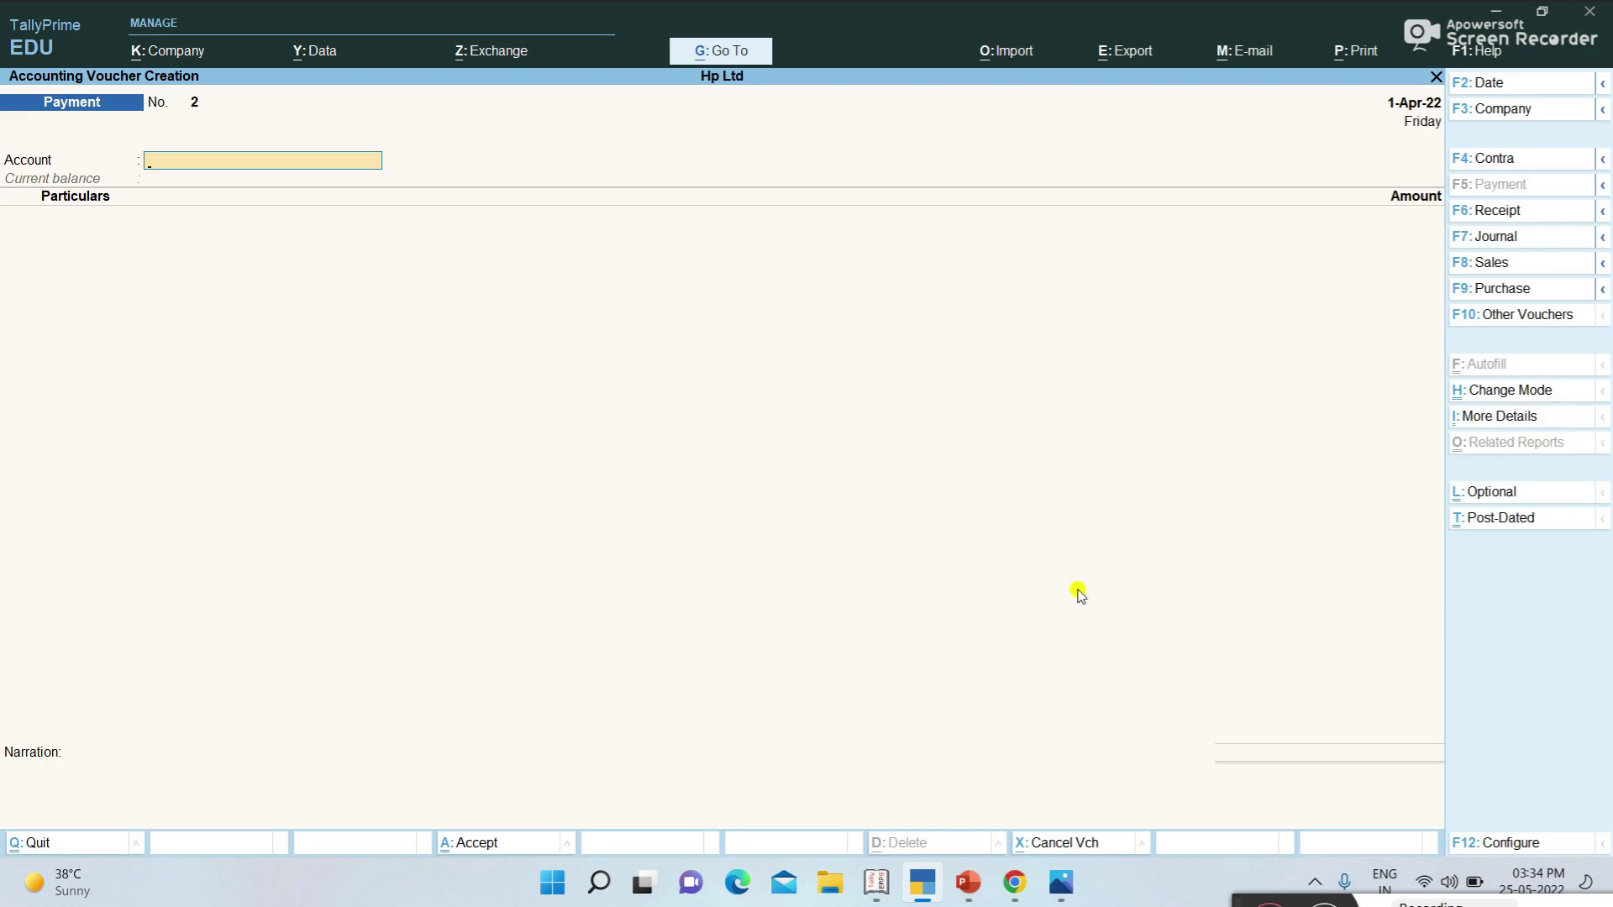
key("Escape")
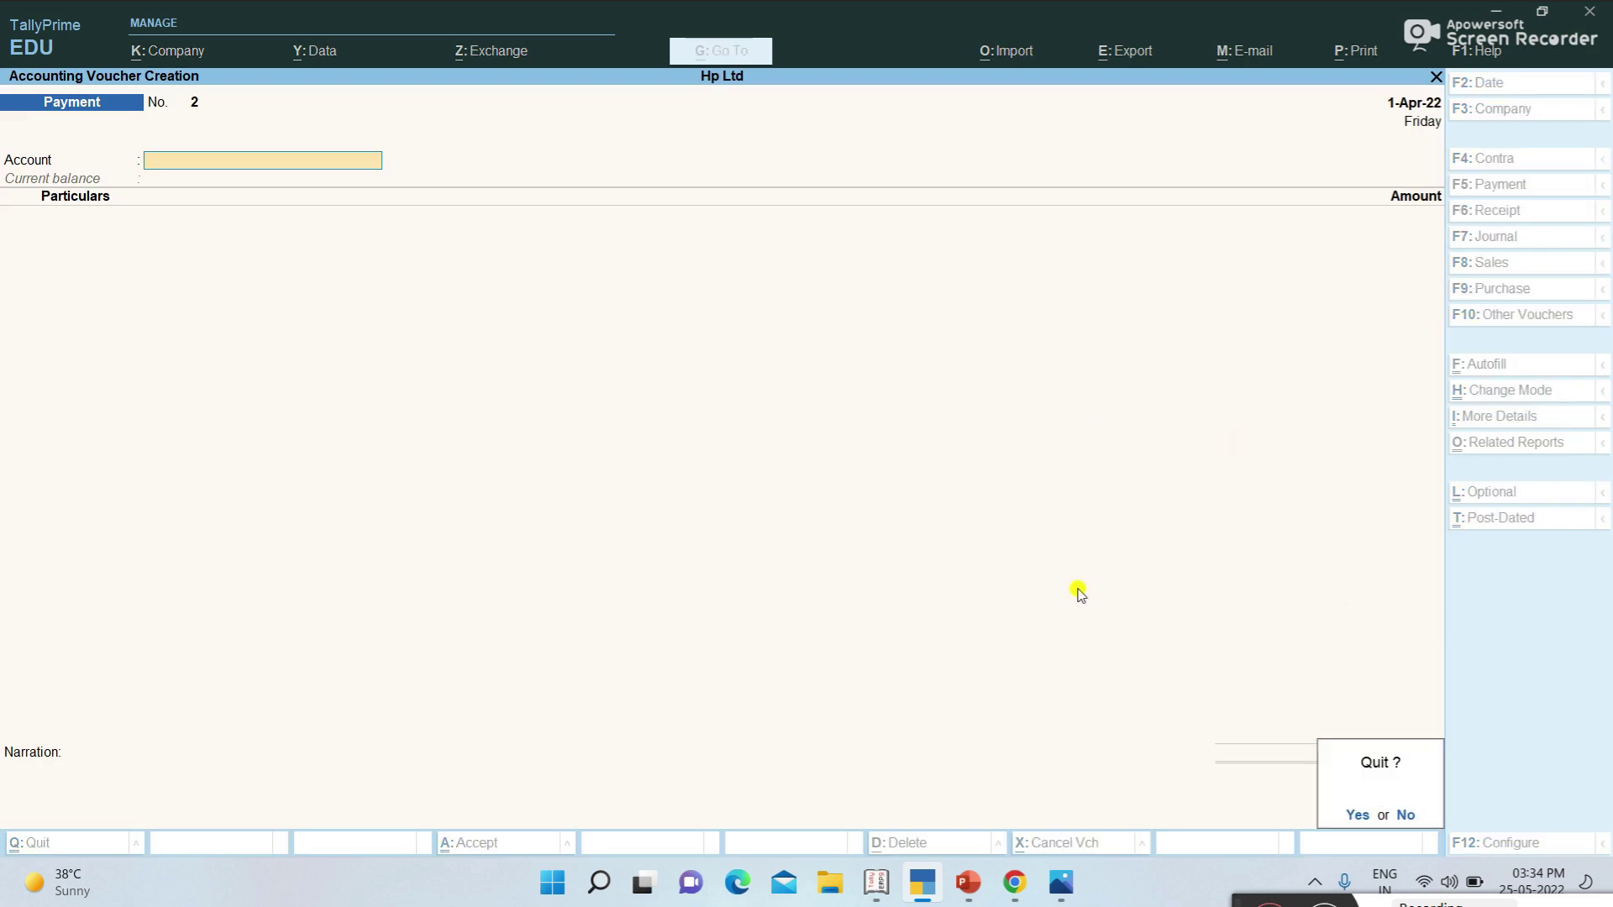
key("y")
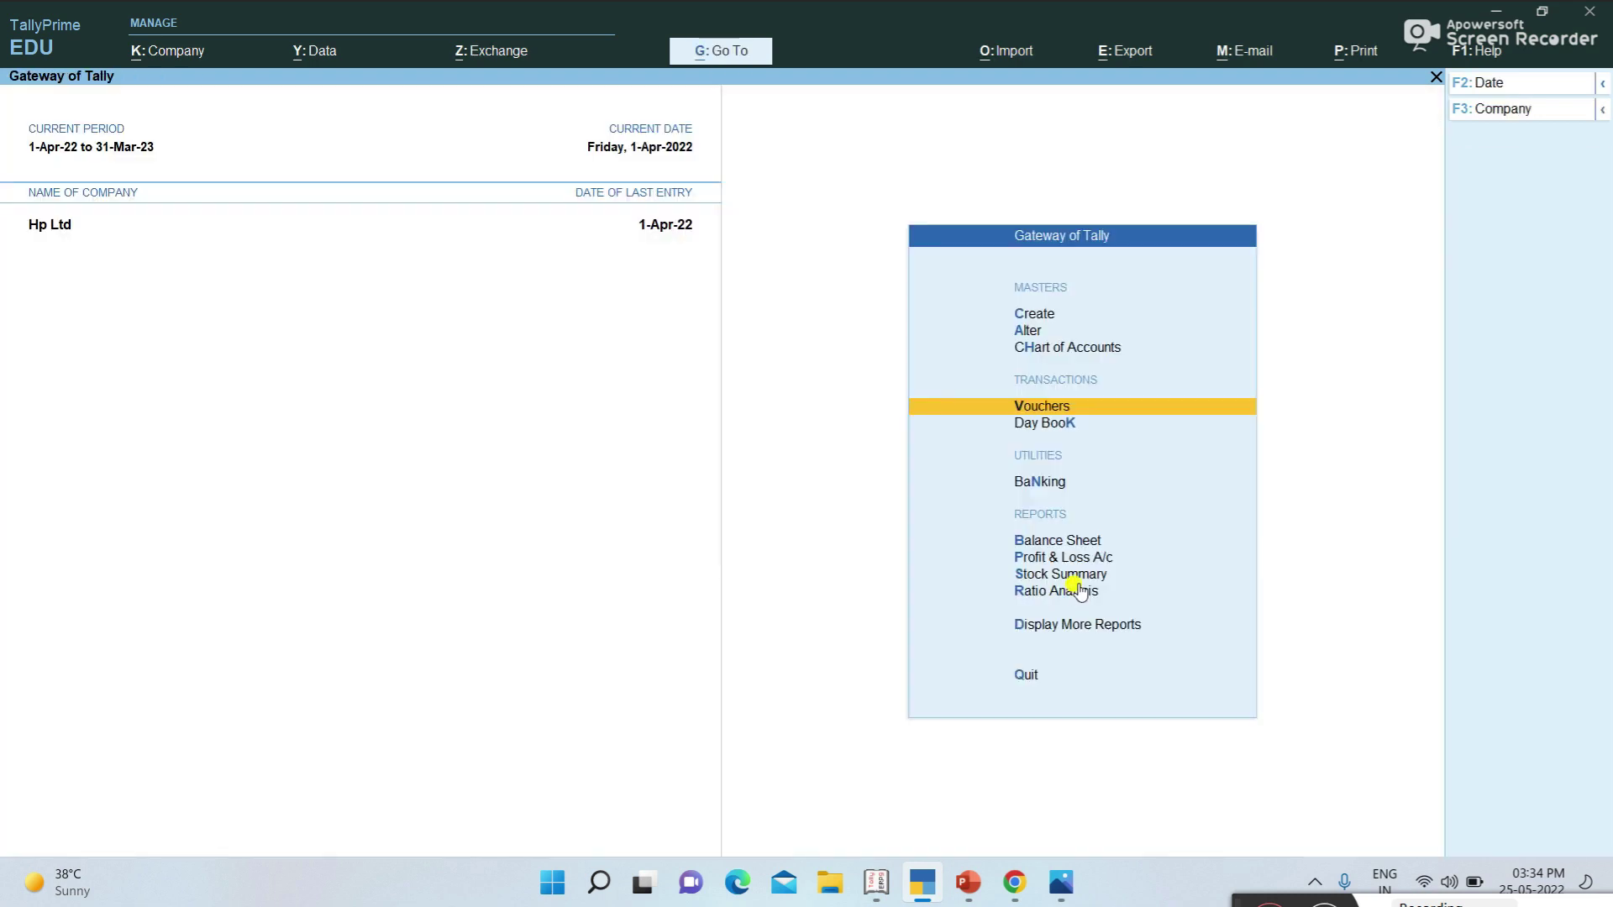
- Examine the accounting, inventory, taxation and payroll options in Hp Ltd's company features, leaving them without changes
key("F11")
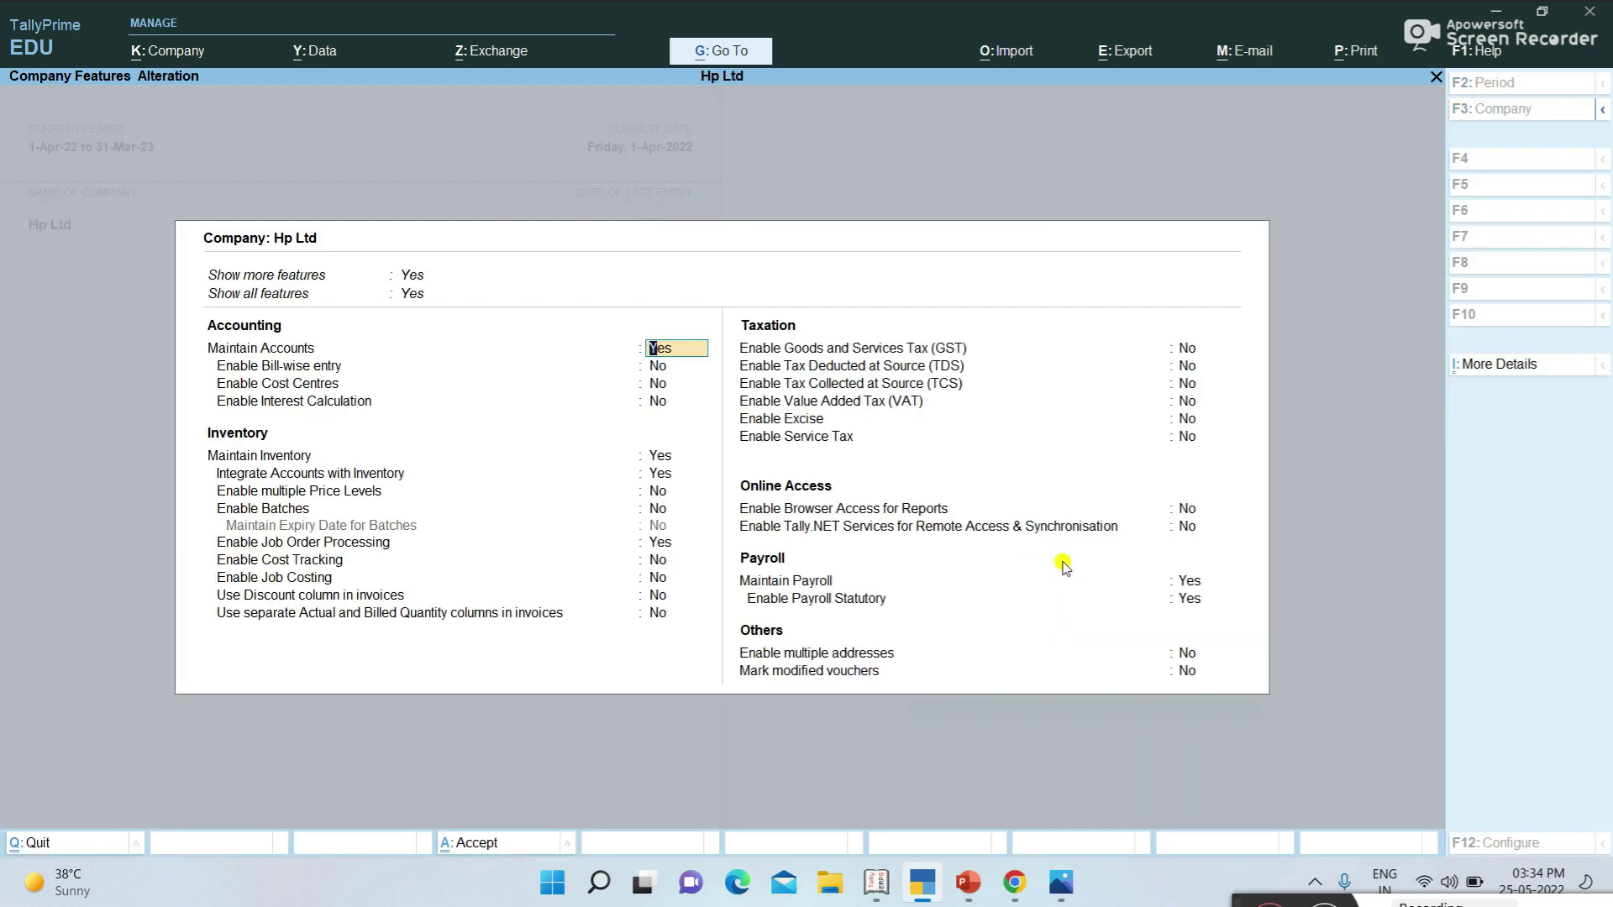
key("Escape")
key("y")
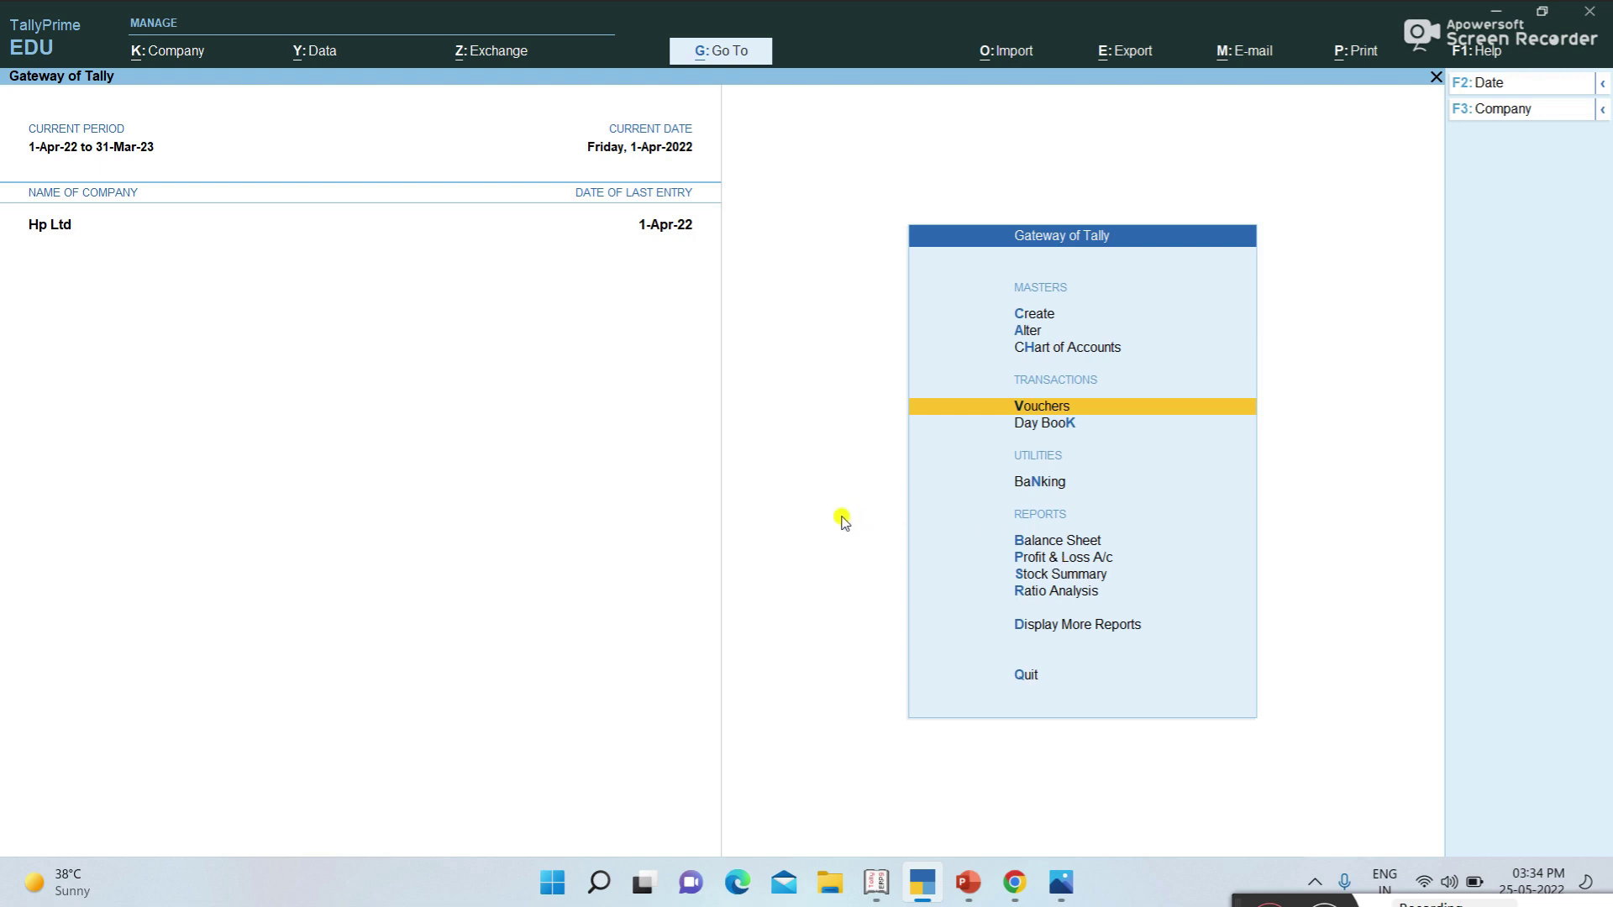
key("F11")
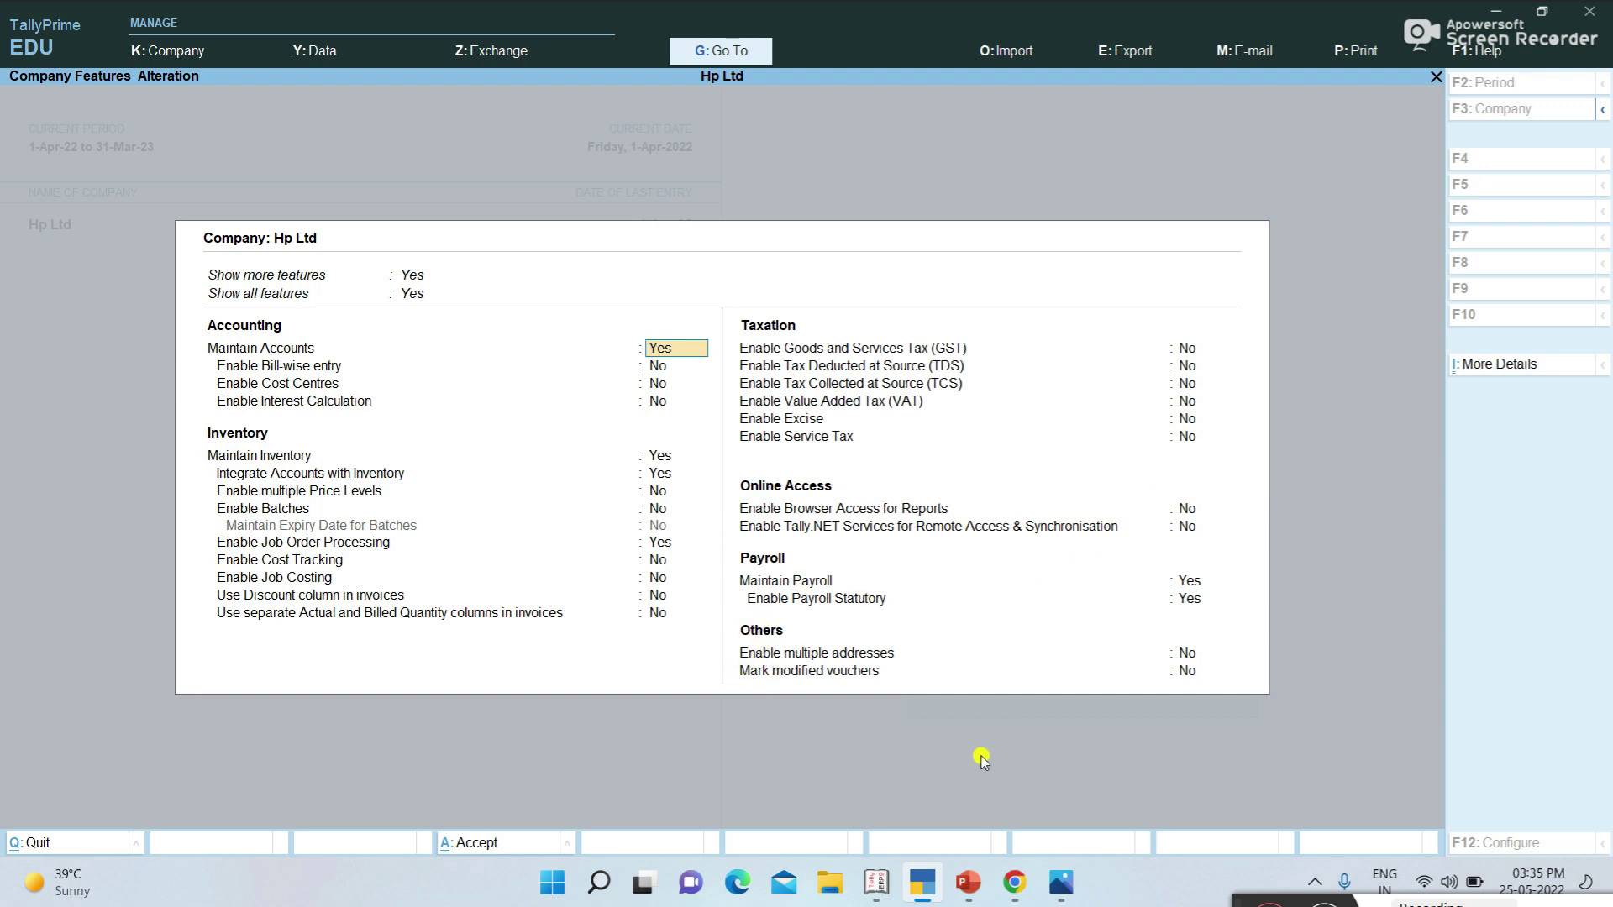
key("Escape")
key("y")
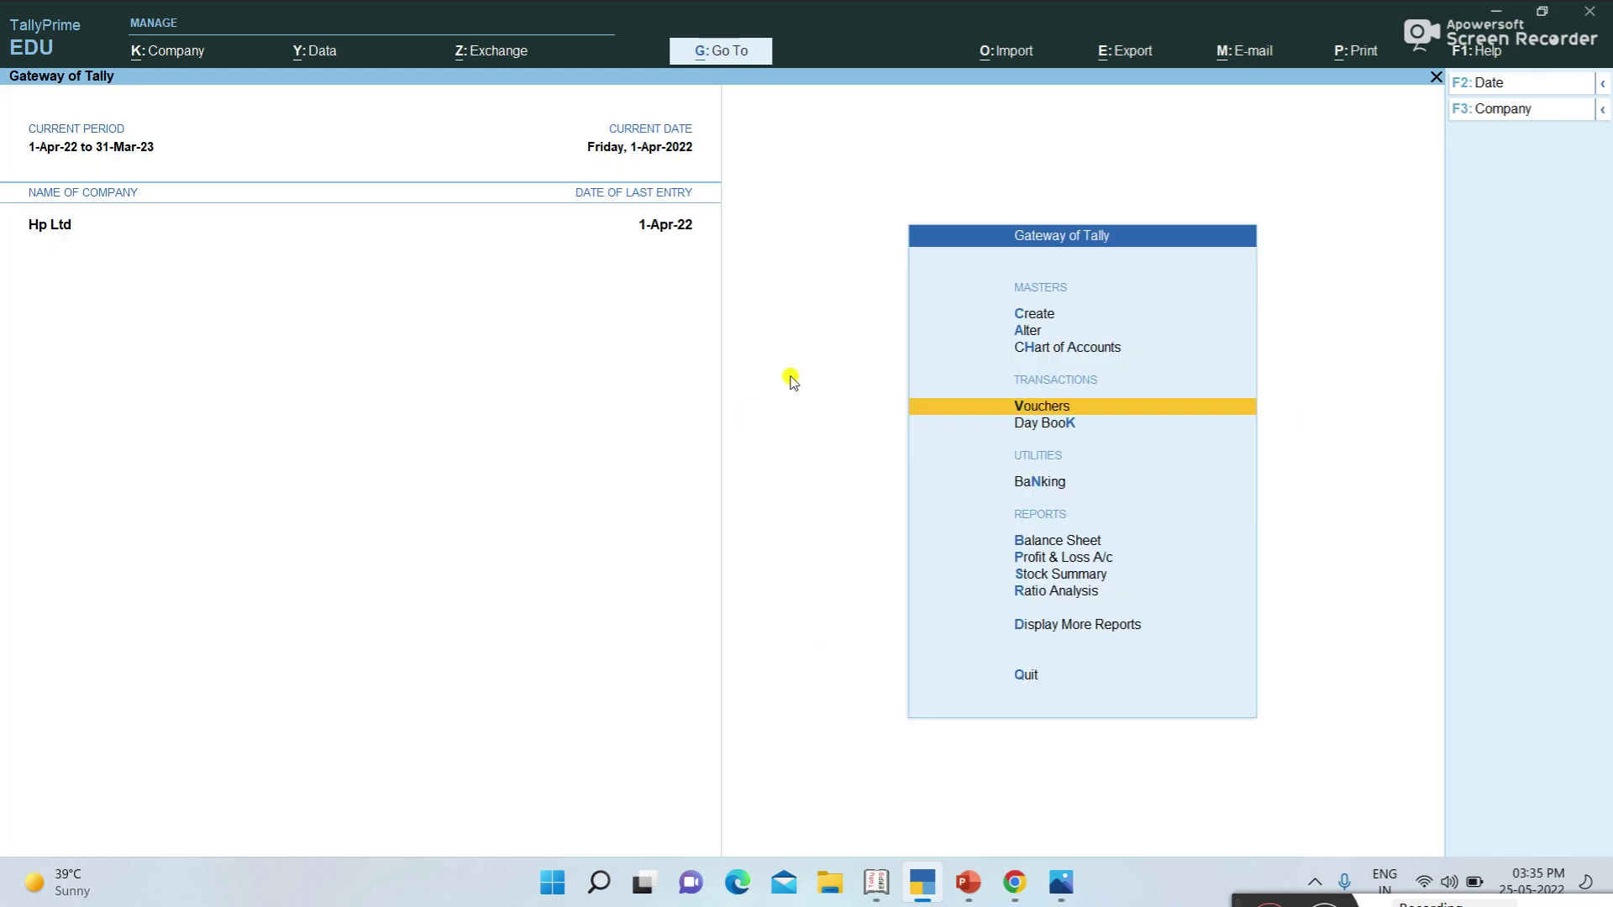
- Open the list of masters for creation and expand it to include the additional and inactive masters
left_click(1037, 316)
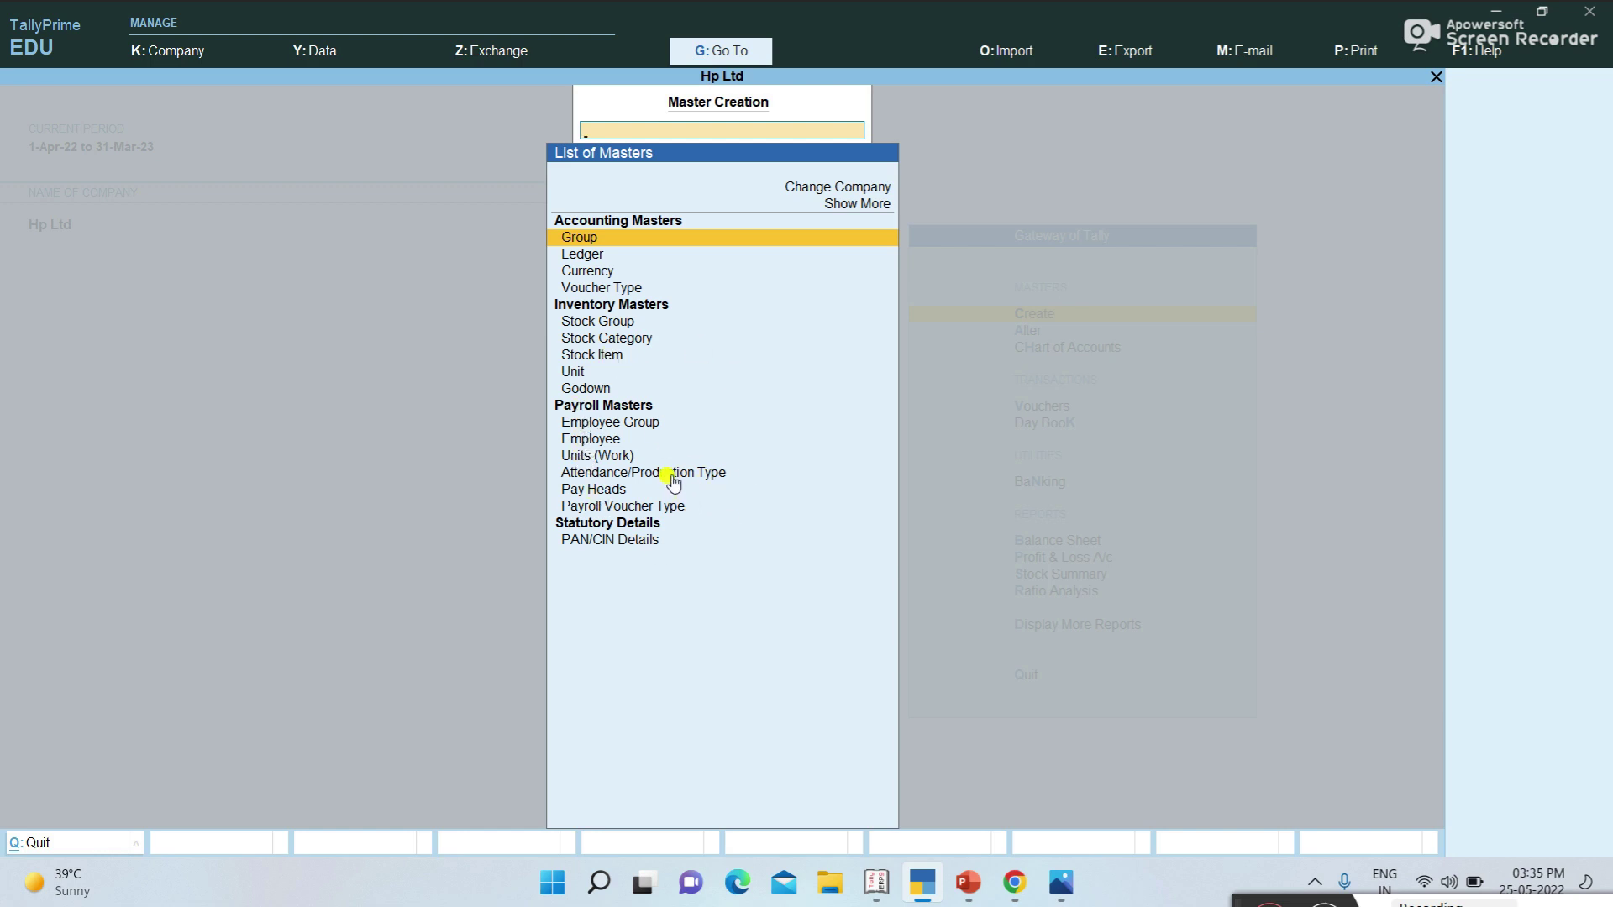
left_click(855, 204)
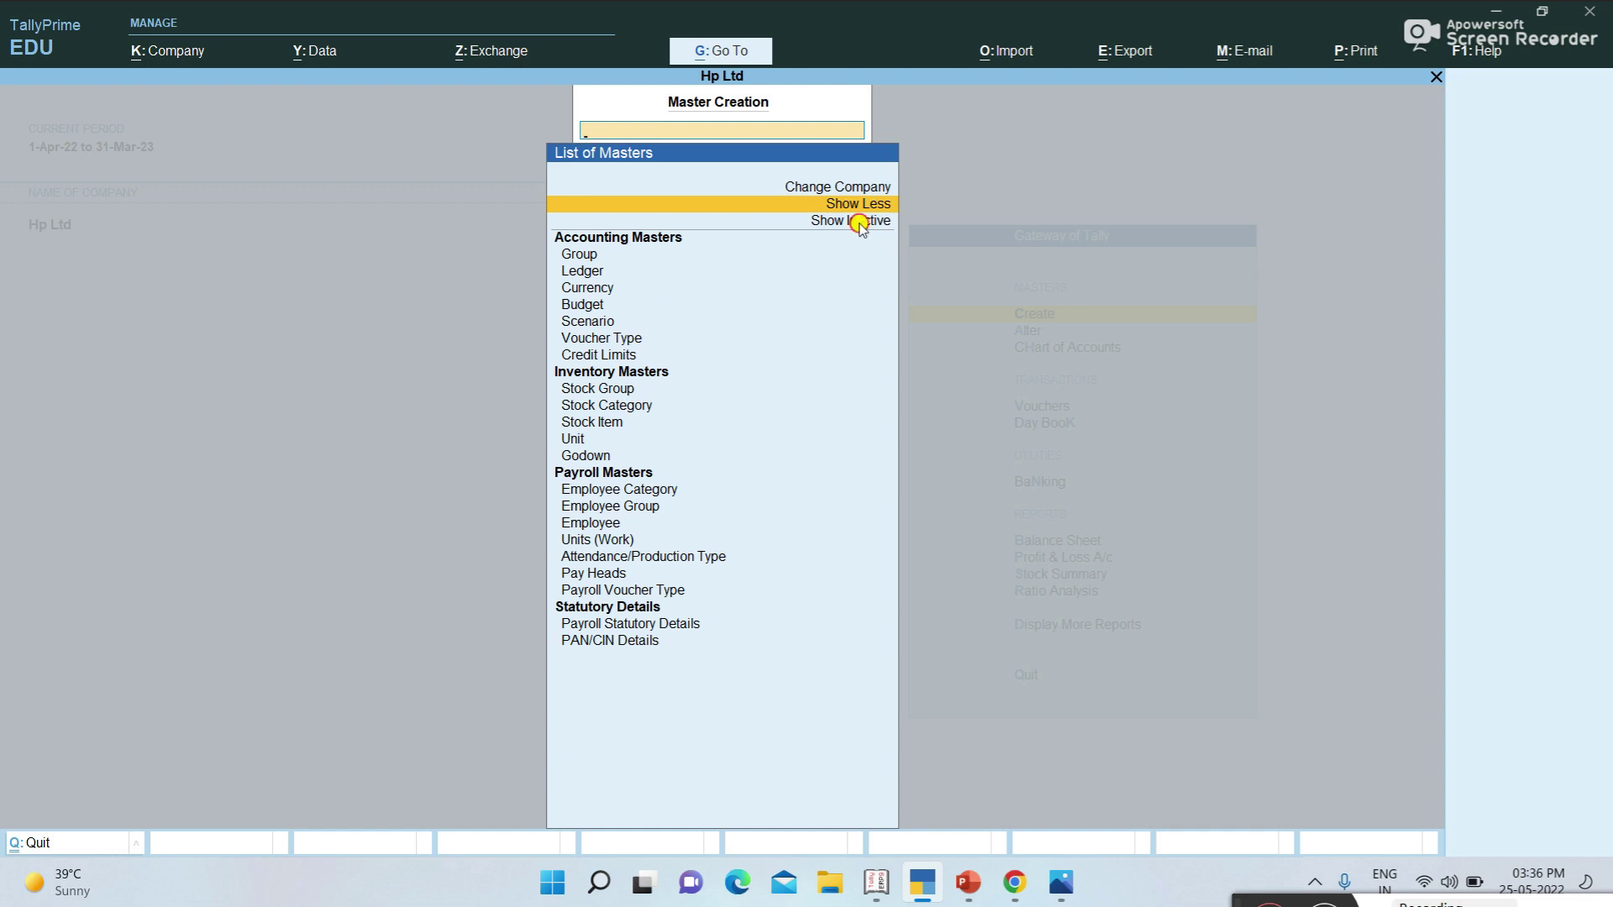
left_click(855, 221)
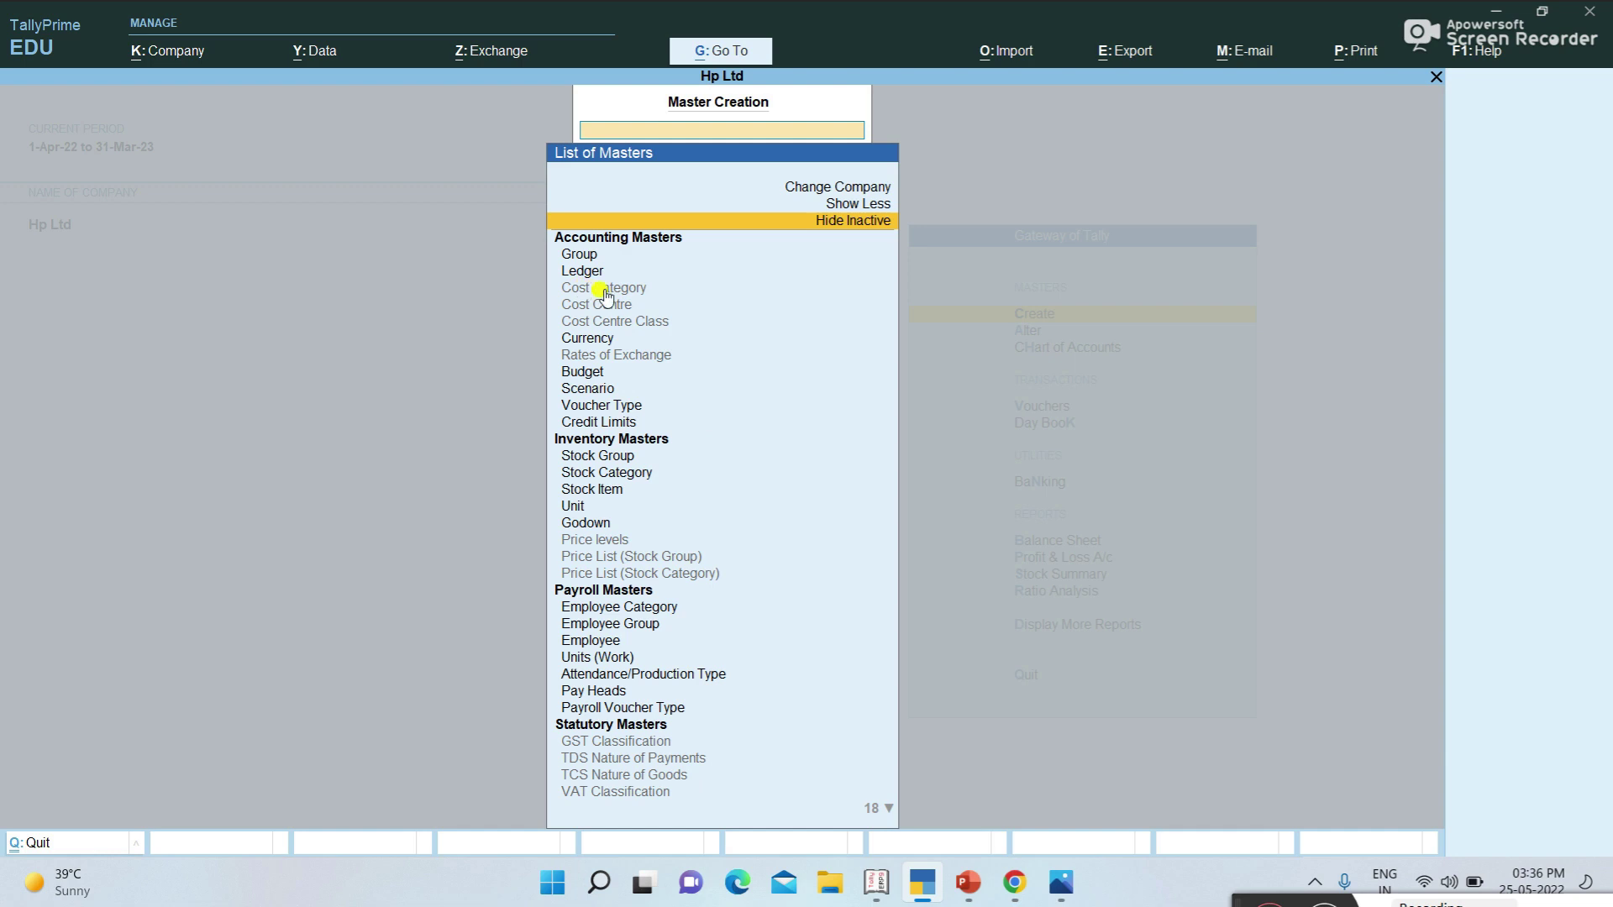
- Enable the Cost Centres feature for Hp Ltd by starting a new Cost Category, and leave the category form without an entry
left_click(631, 290)
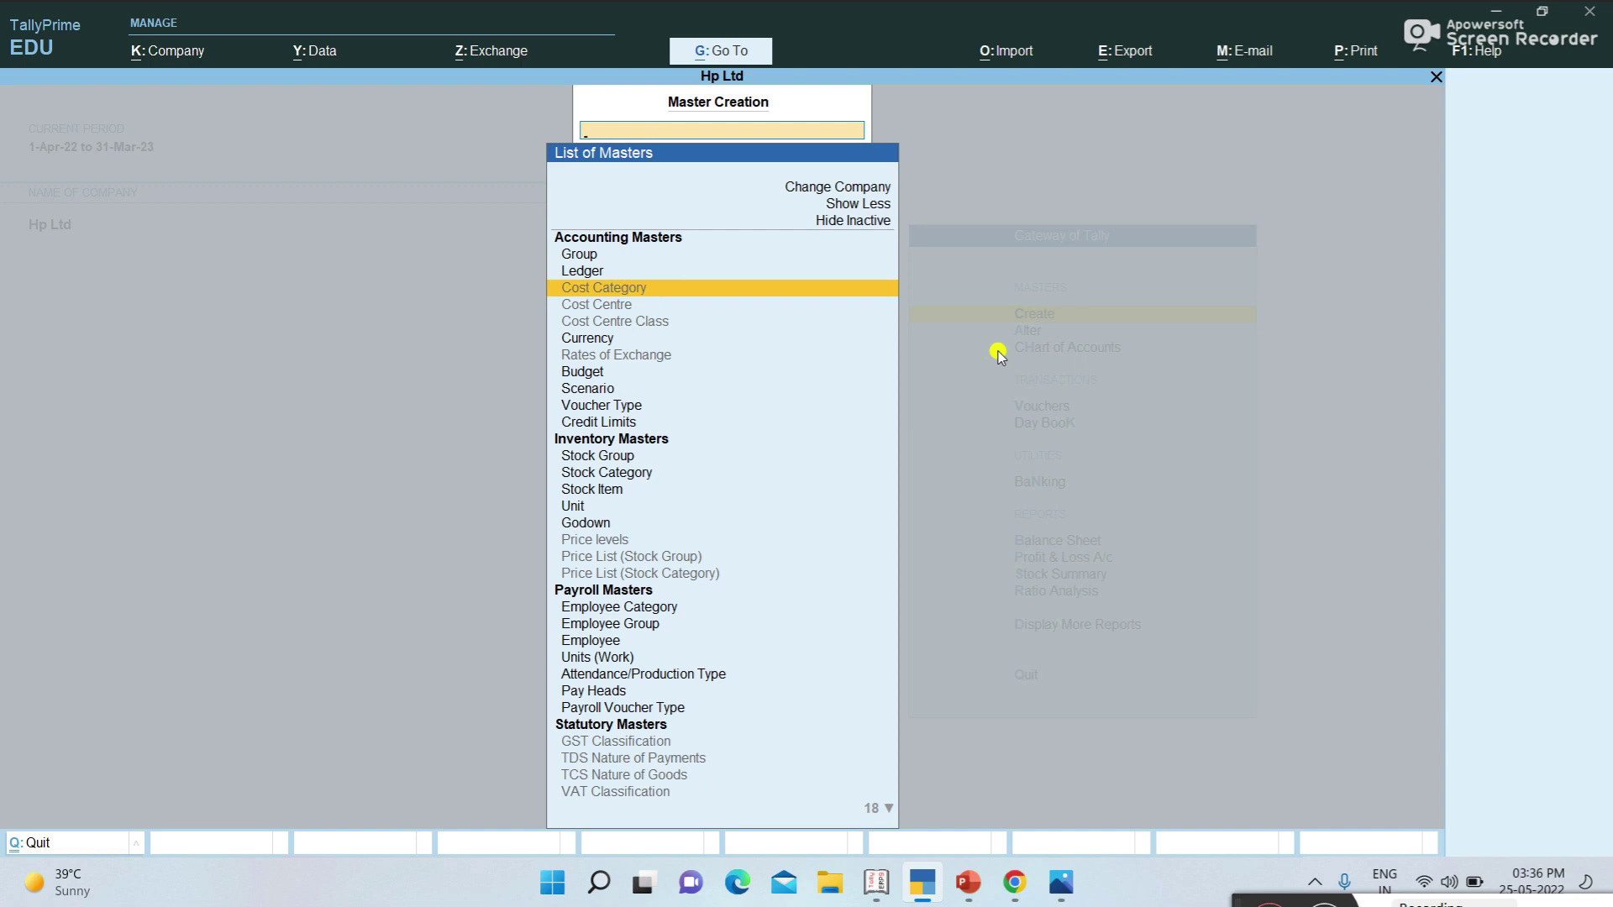
key("Return")
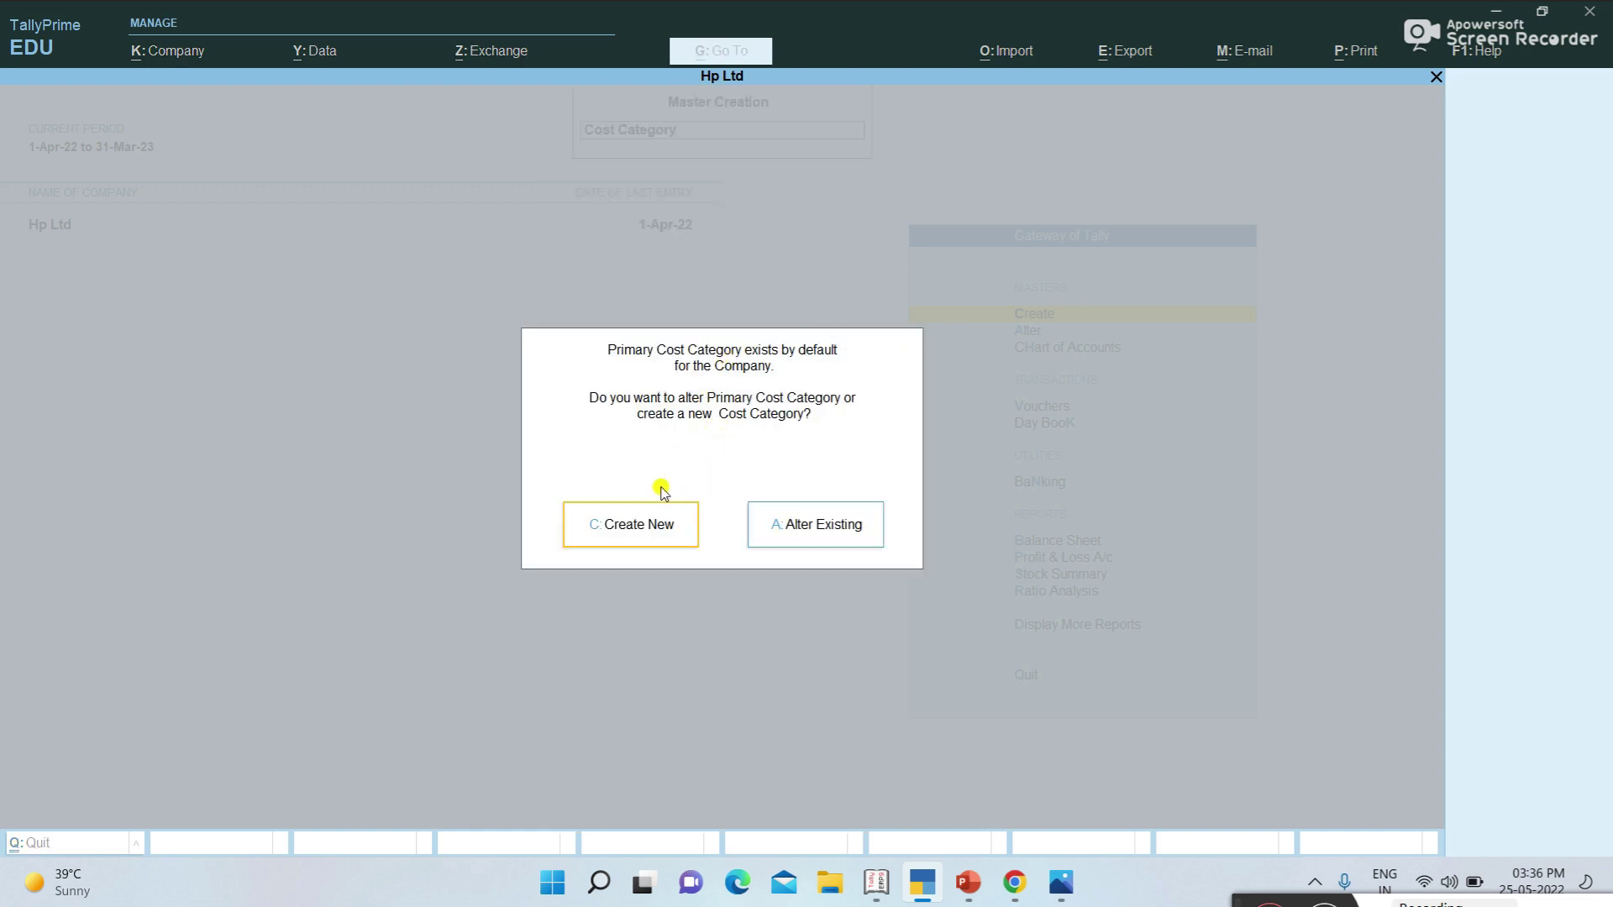
left_click(660, 534)
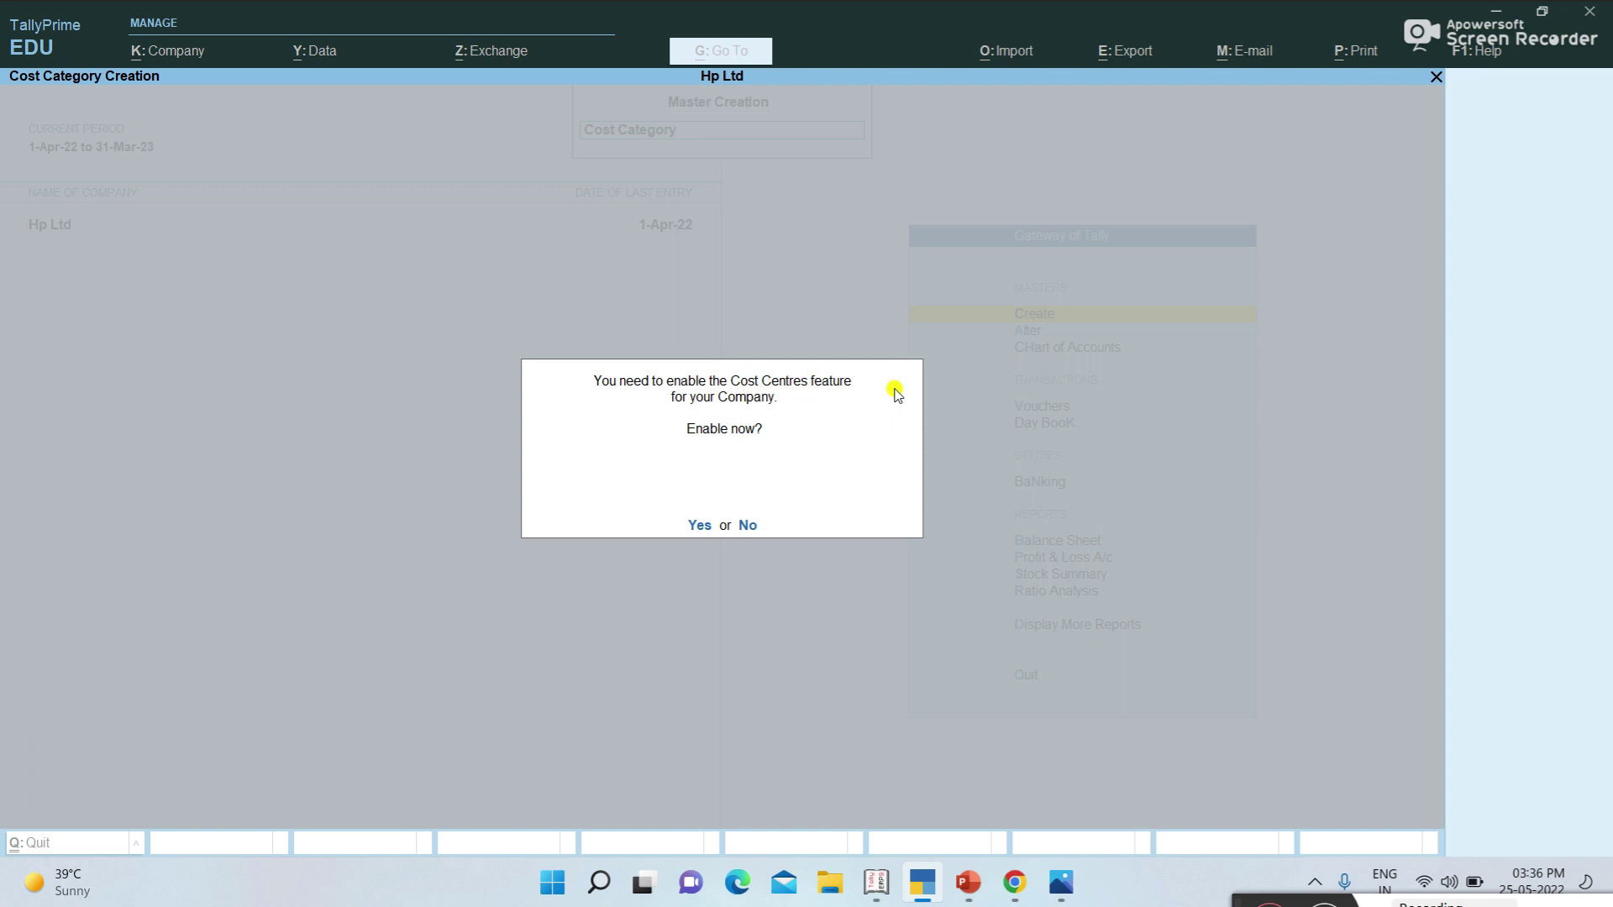
left_click(699, 526)
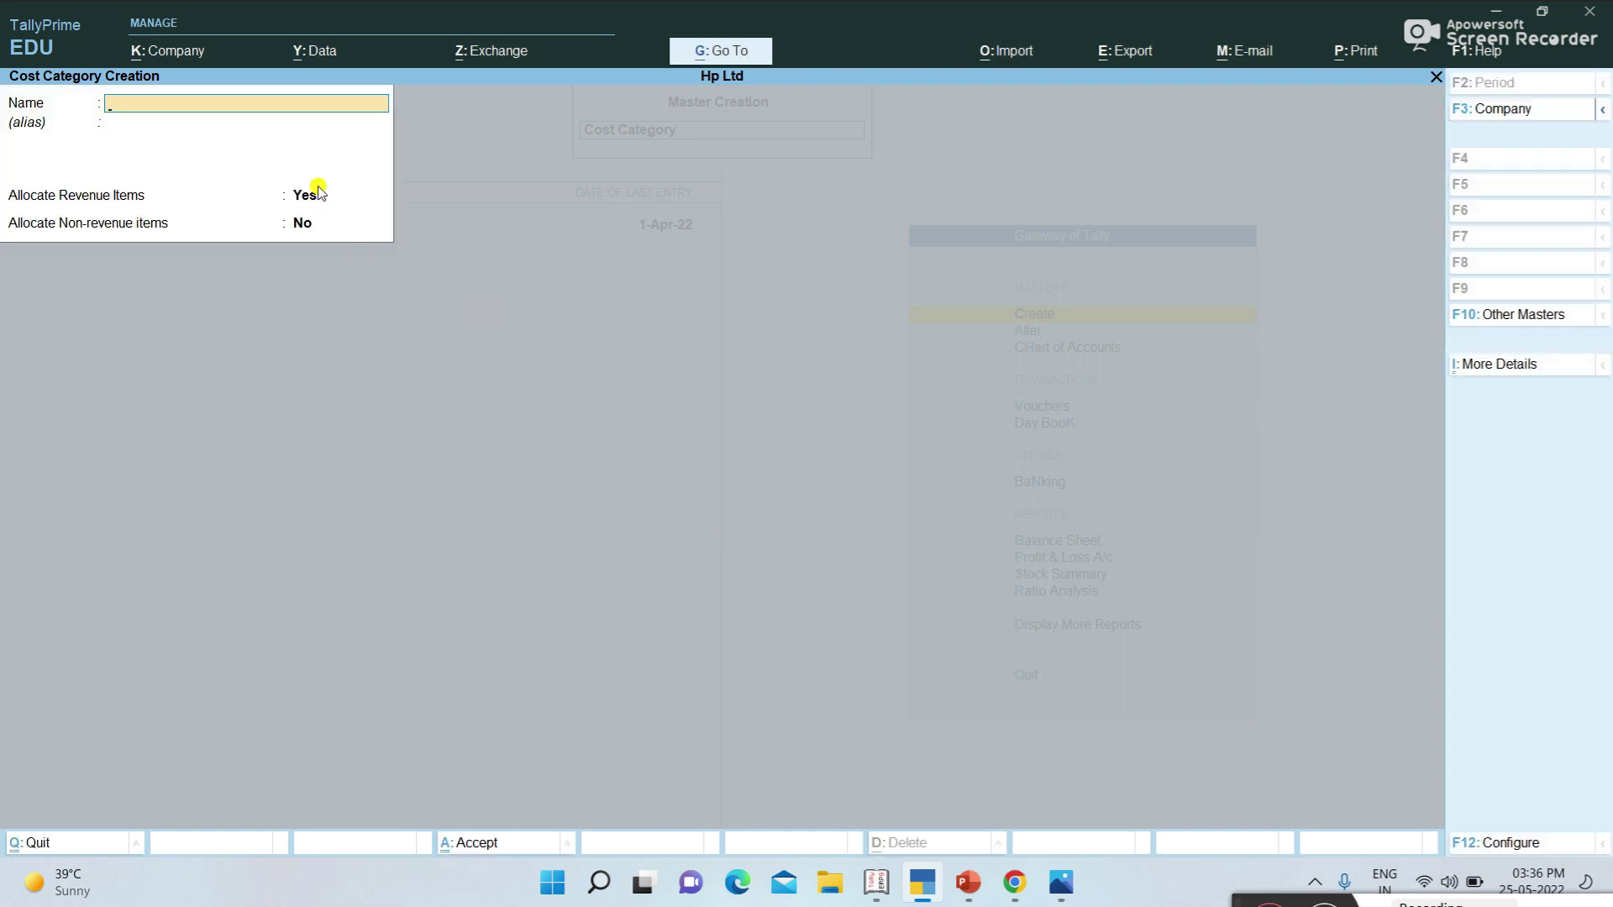
key("Escape")
key("Return")
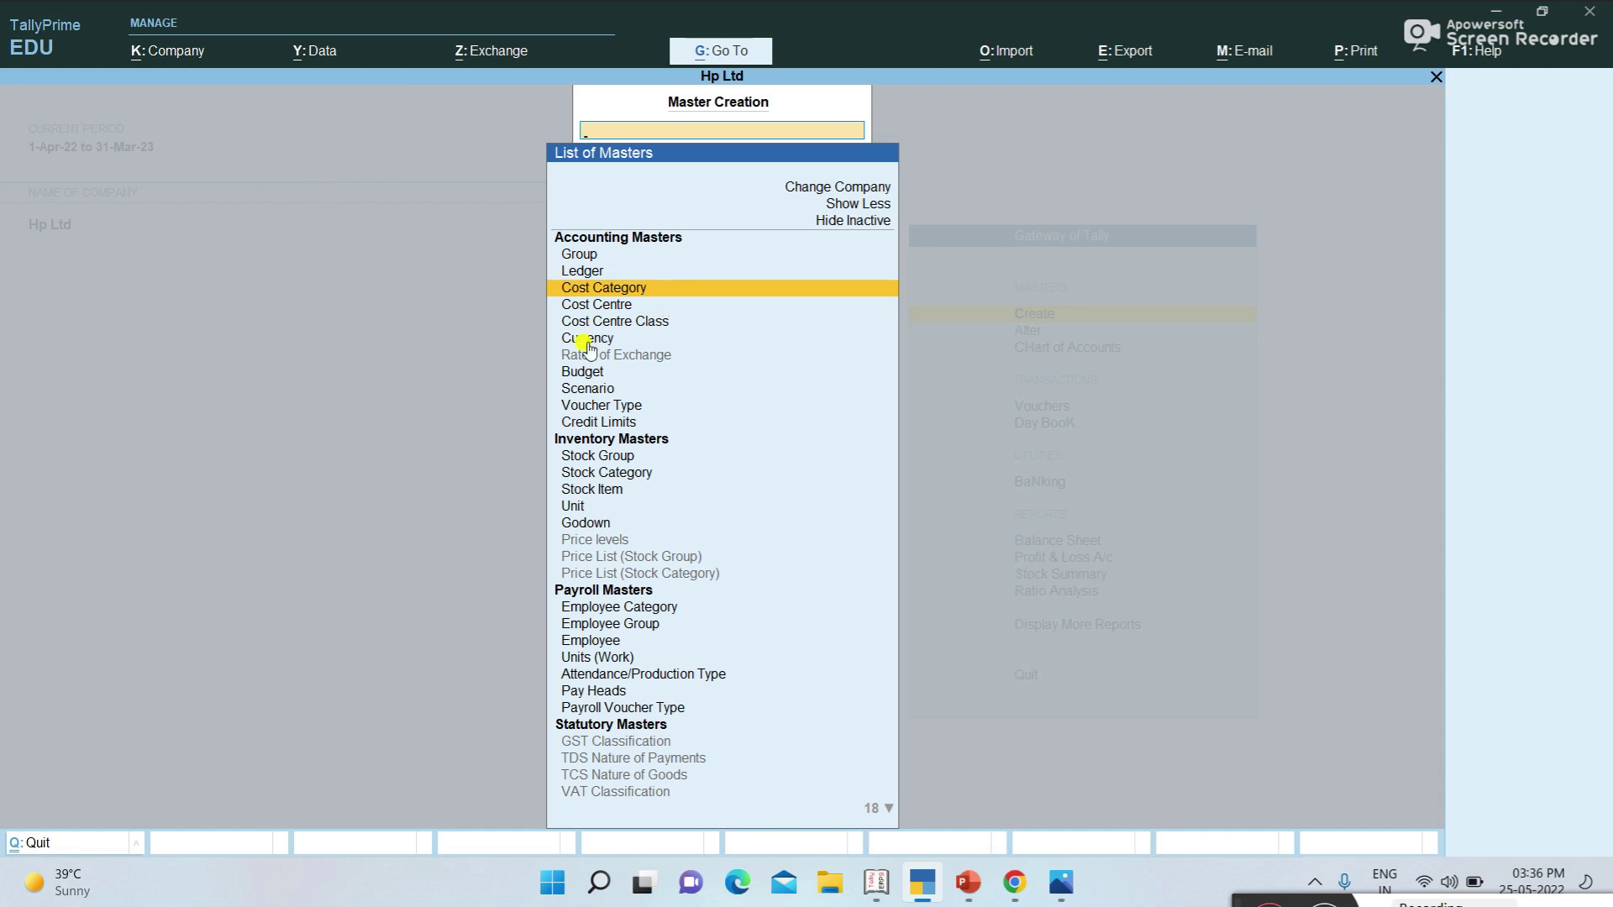
- Enable the Multiple Price Levels feature for Hp Ltd through the Price levels master, and leave the price level list empty
left_click(613, 540)
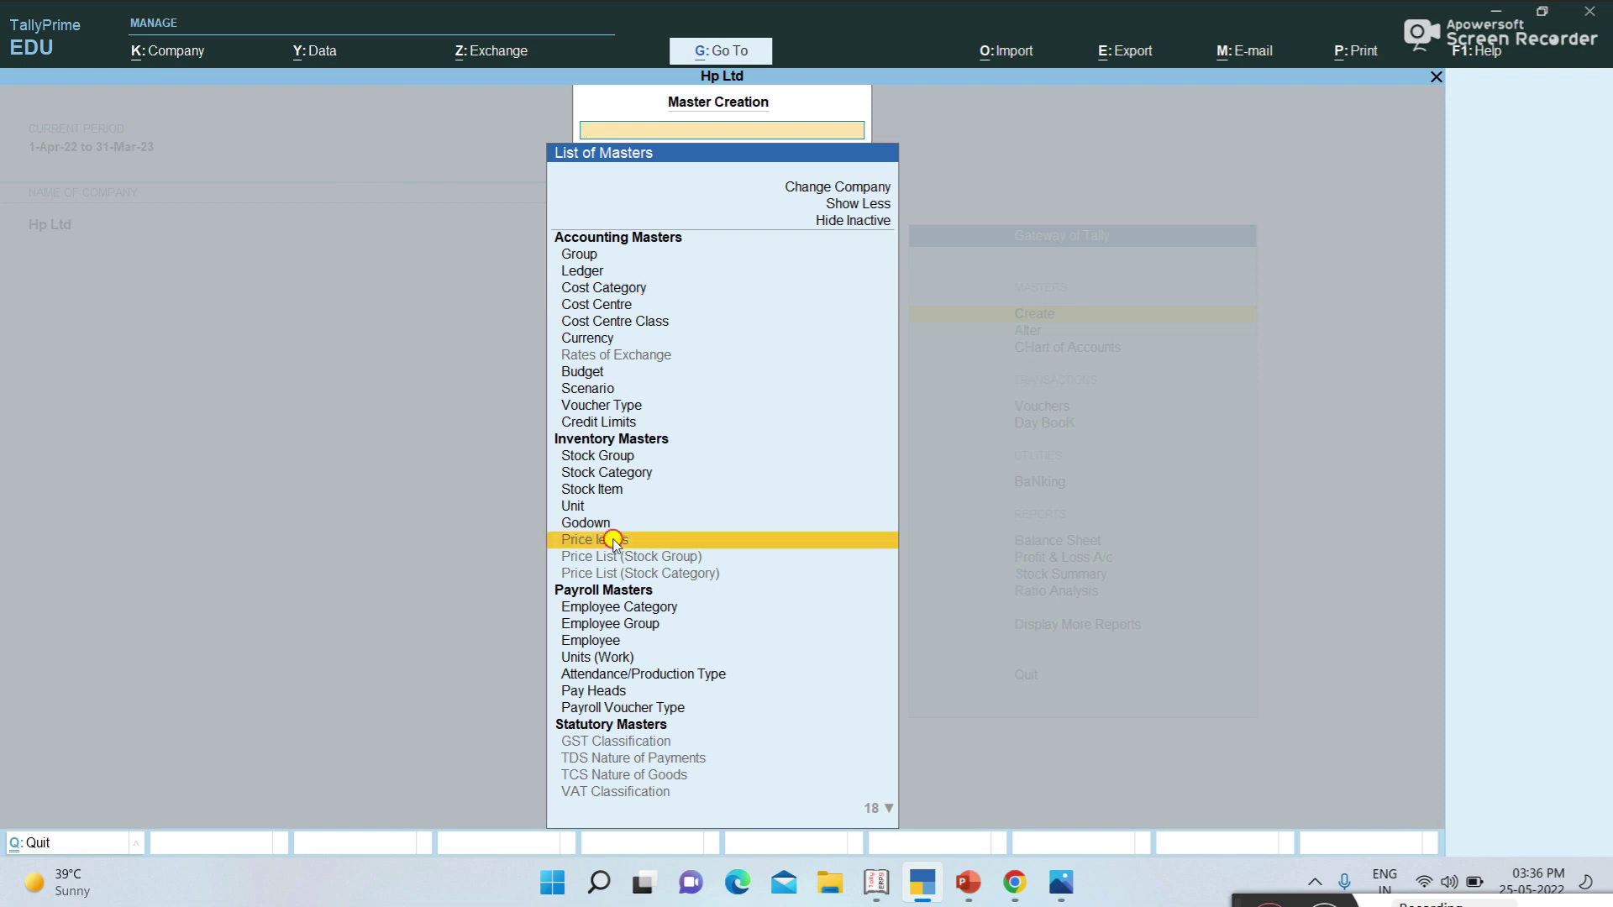
key("Return")
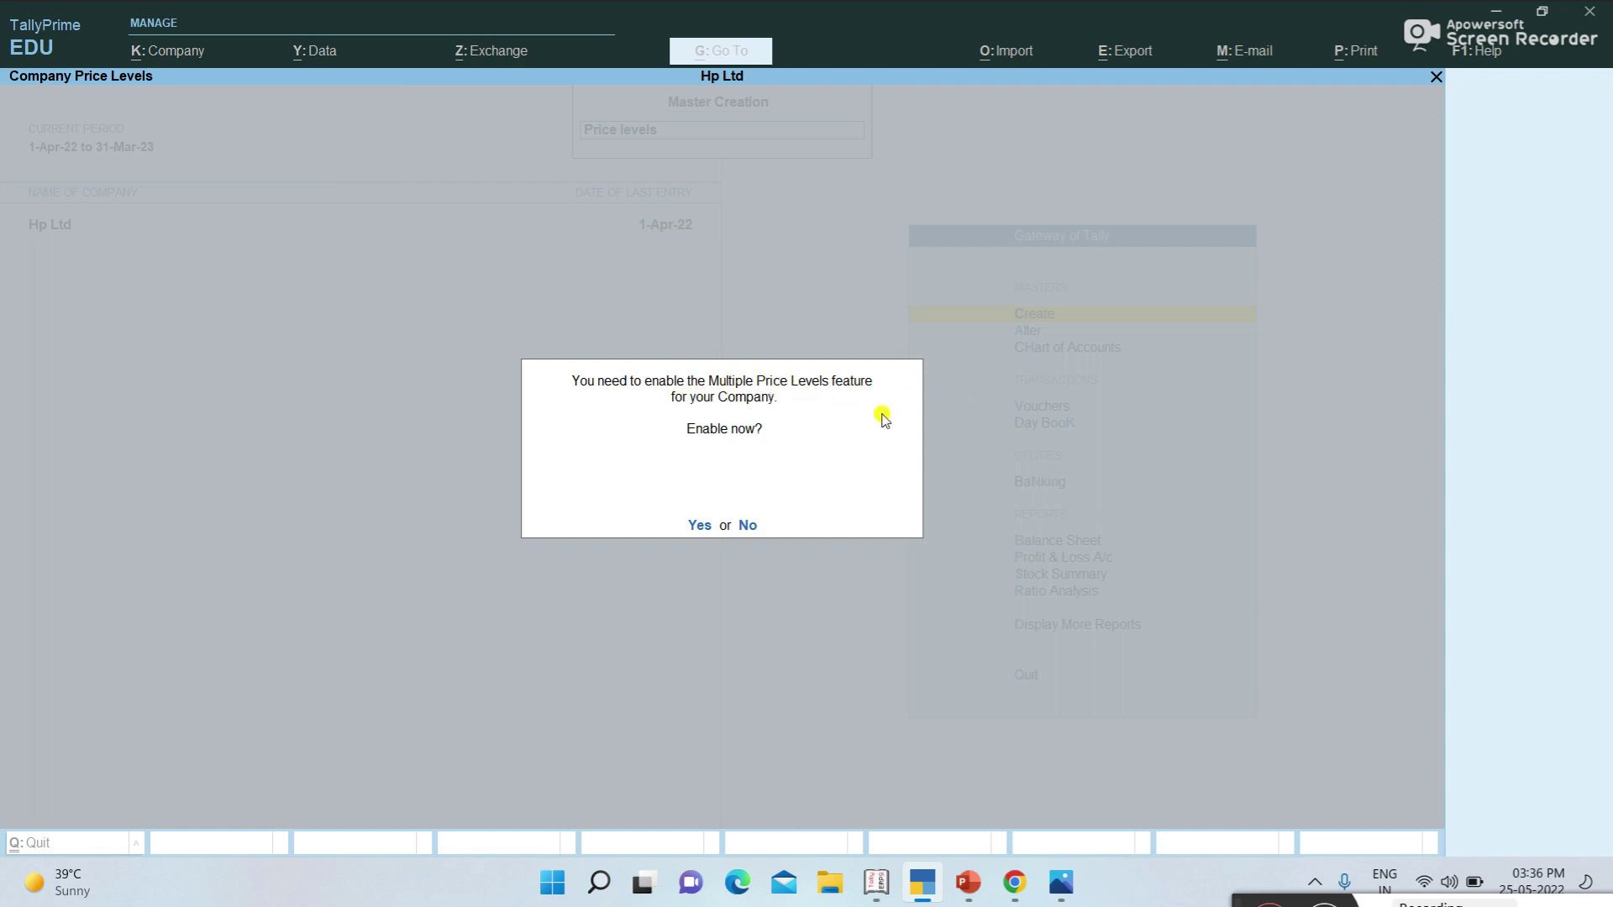
left_click(699, 525)
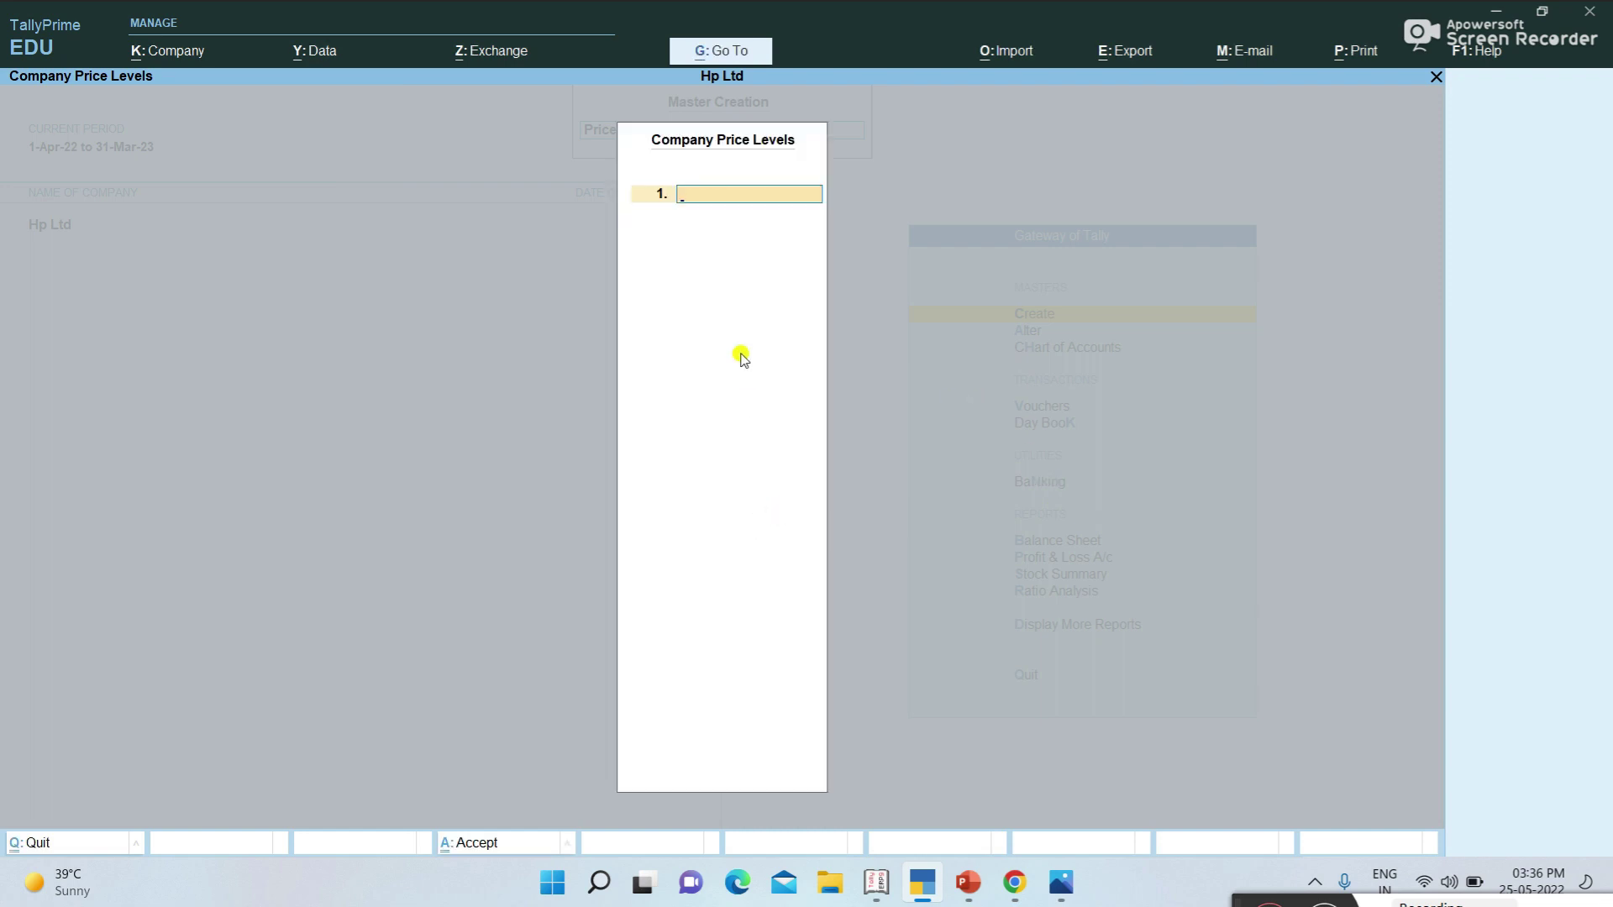
key("Escape")
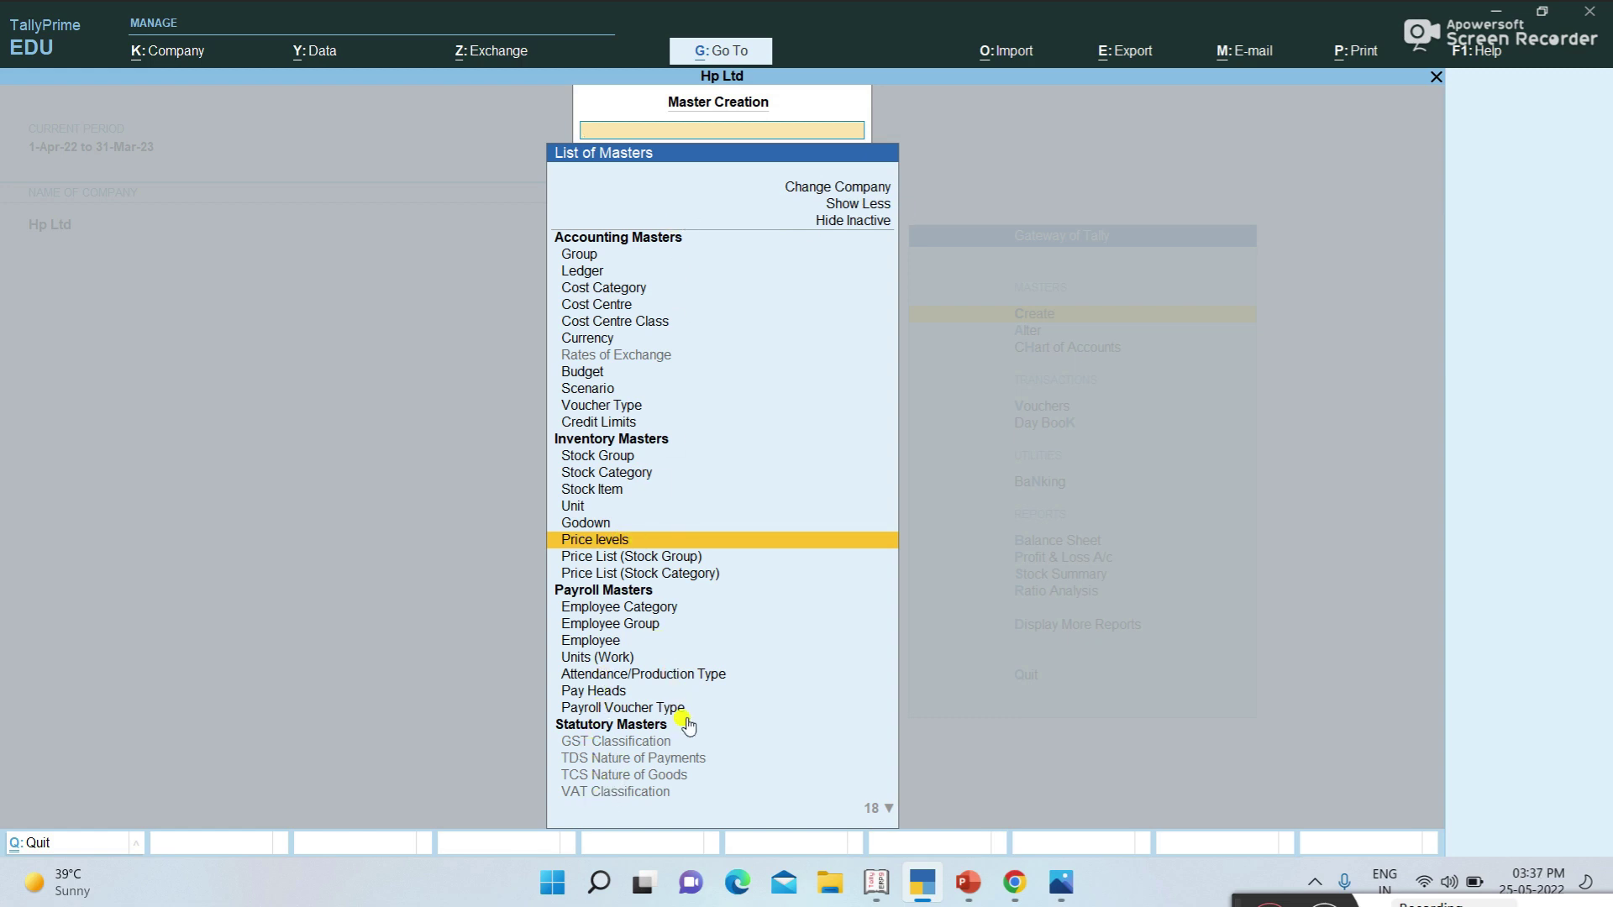
- Reopen the full list of masters with inactive ones included, check which masters are active, and return to the Gateway
key("Escape")
left_click(1037, 313)
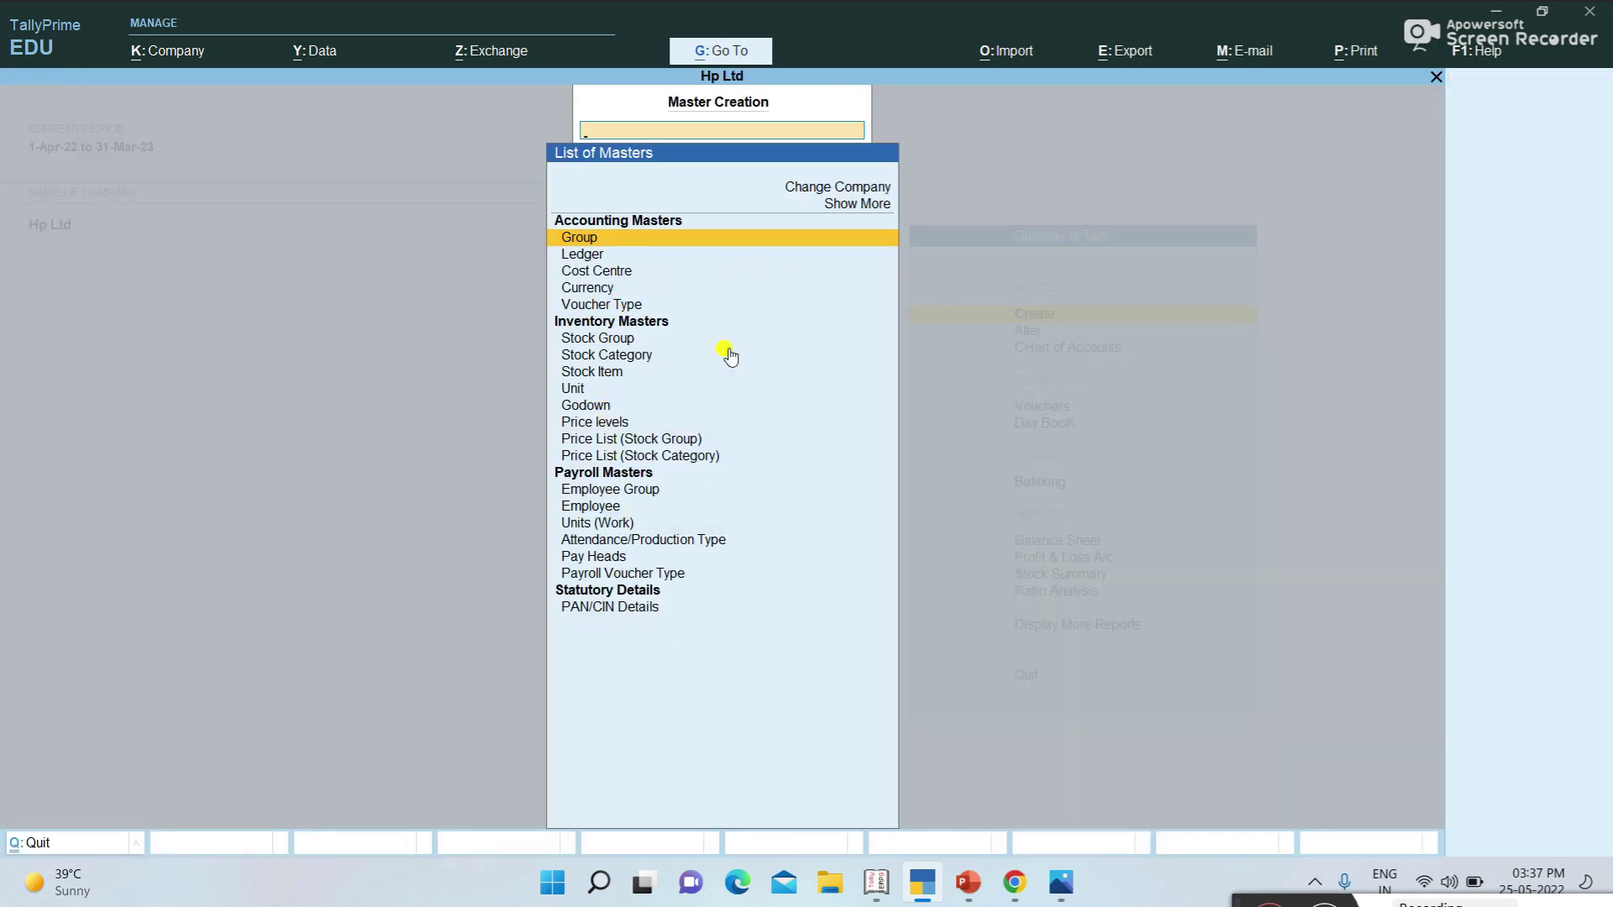
left_click(860, 206)
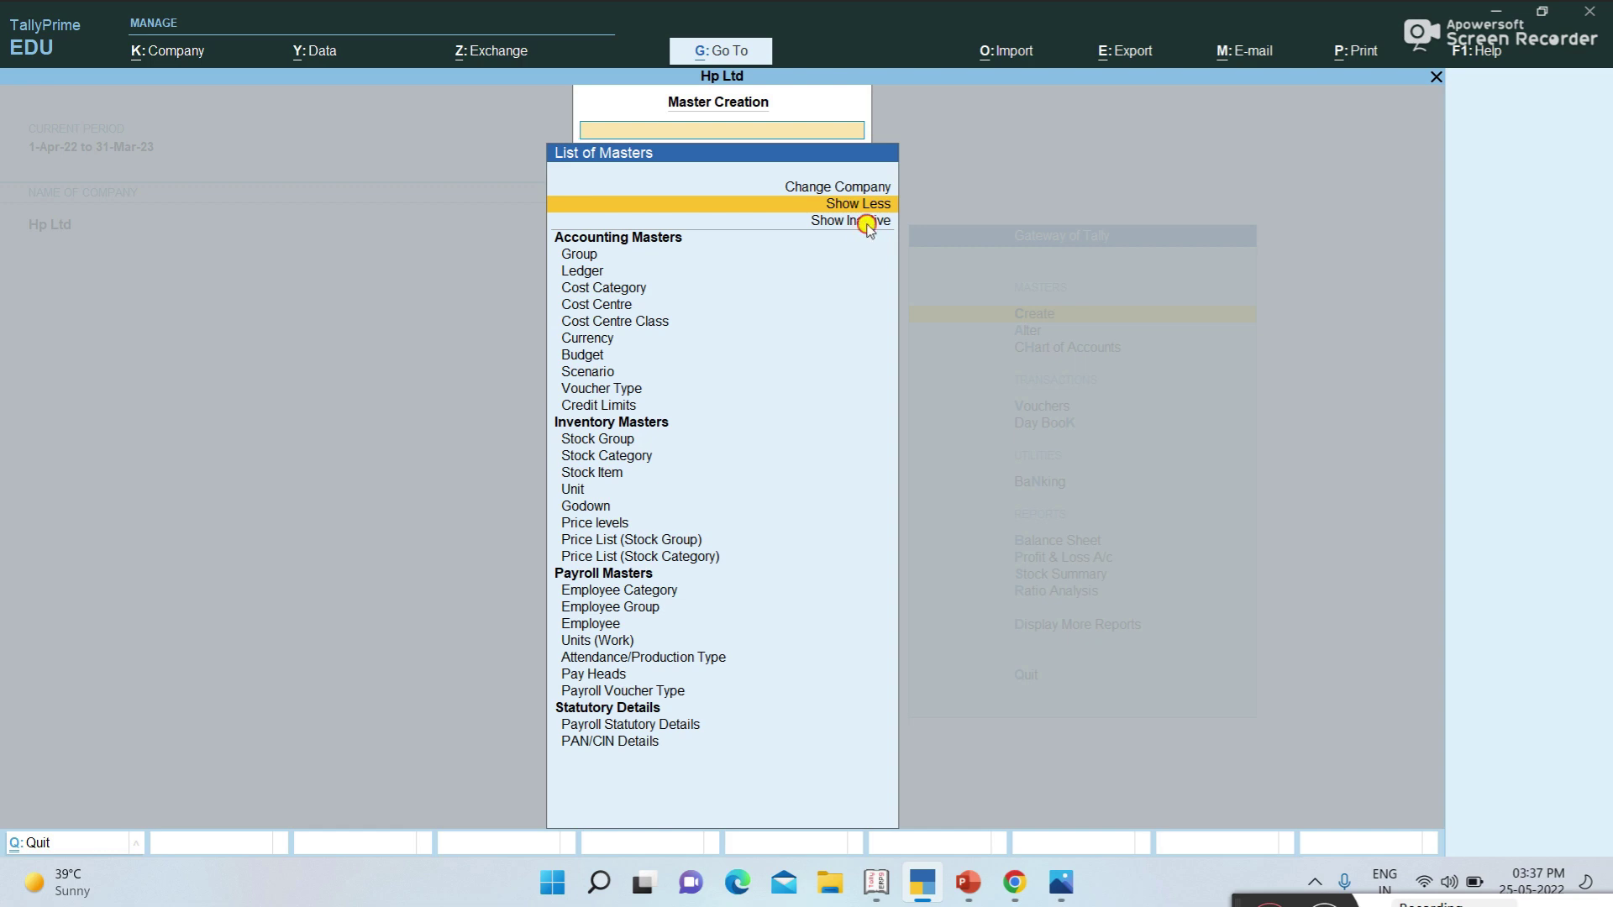
left_click(865, 222)
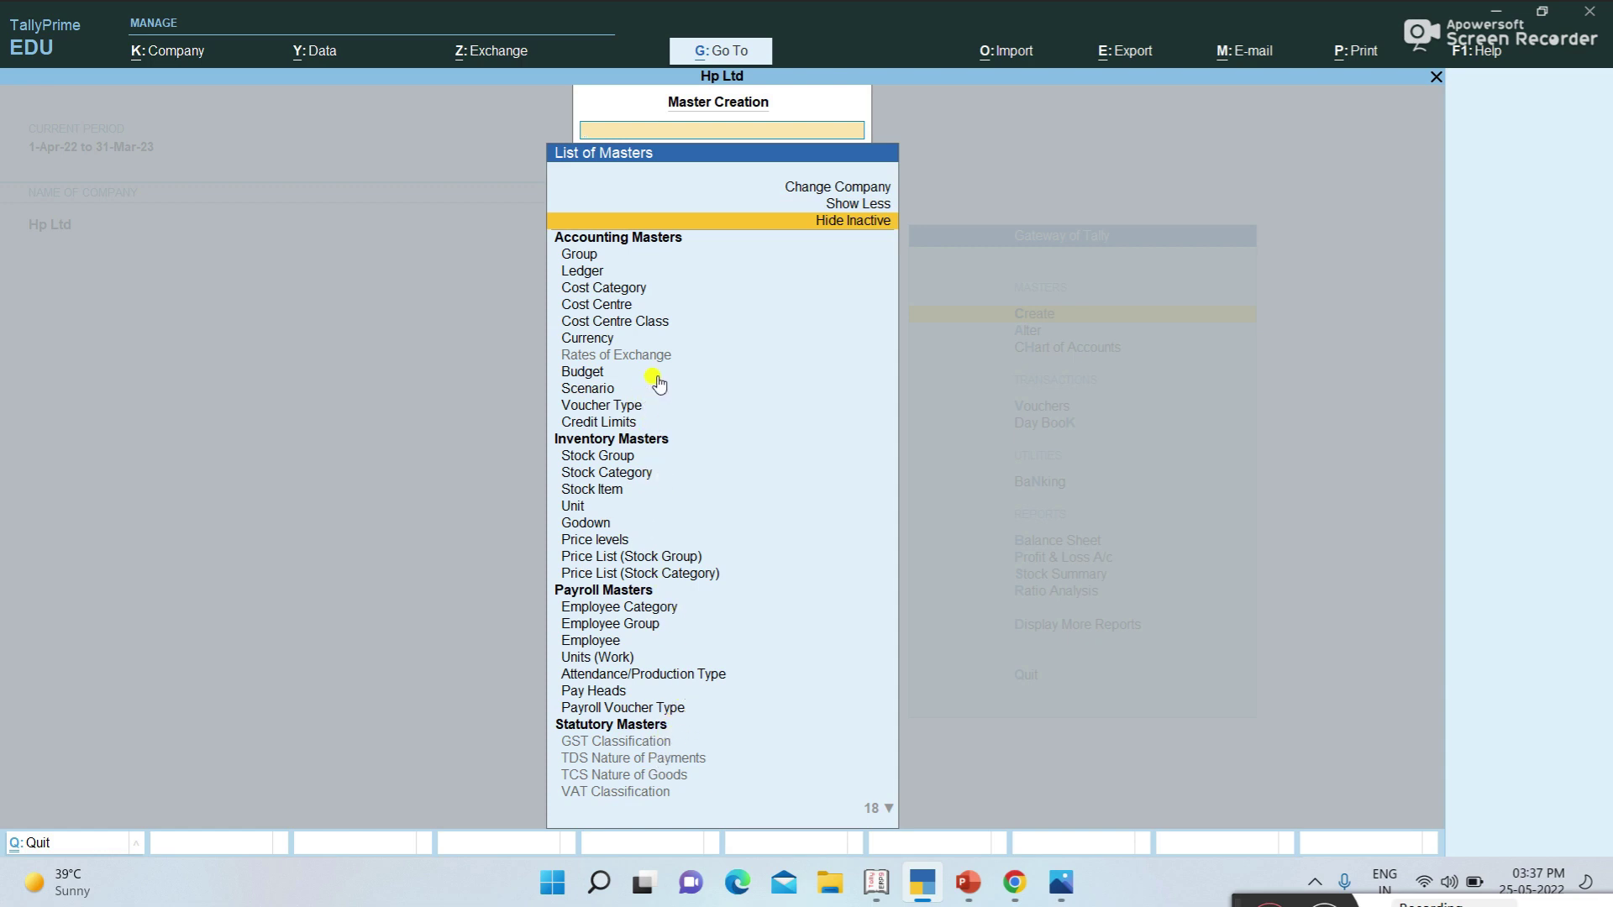
left_click(924, 225)
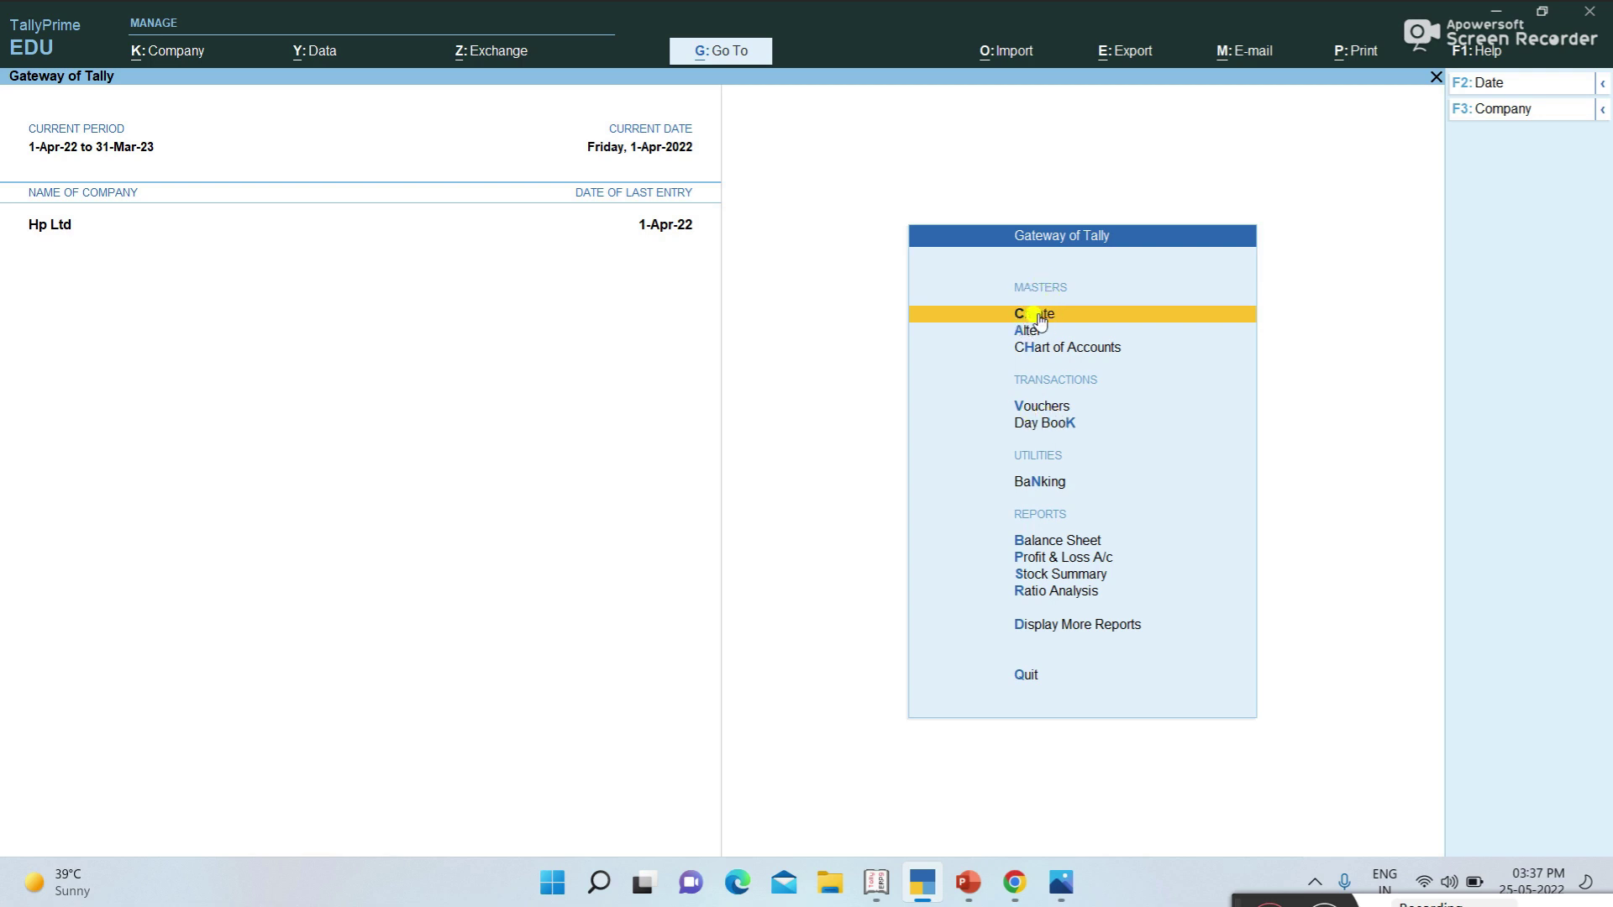
- Activate the inactive Delivery Note voucher type for Hp Ltd from the full list of voucher types in voucher entry
left_click(1060, 410)
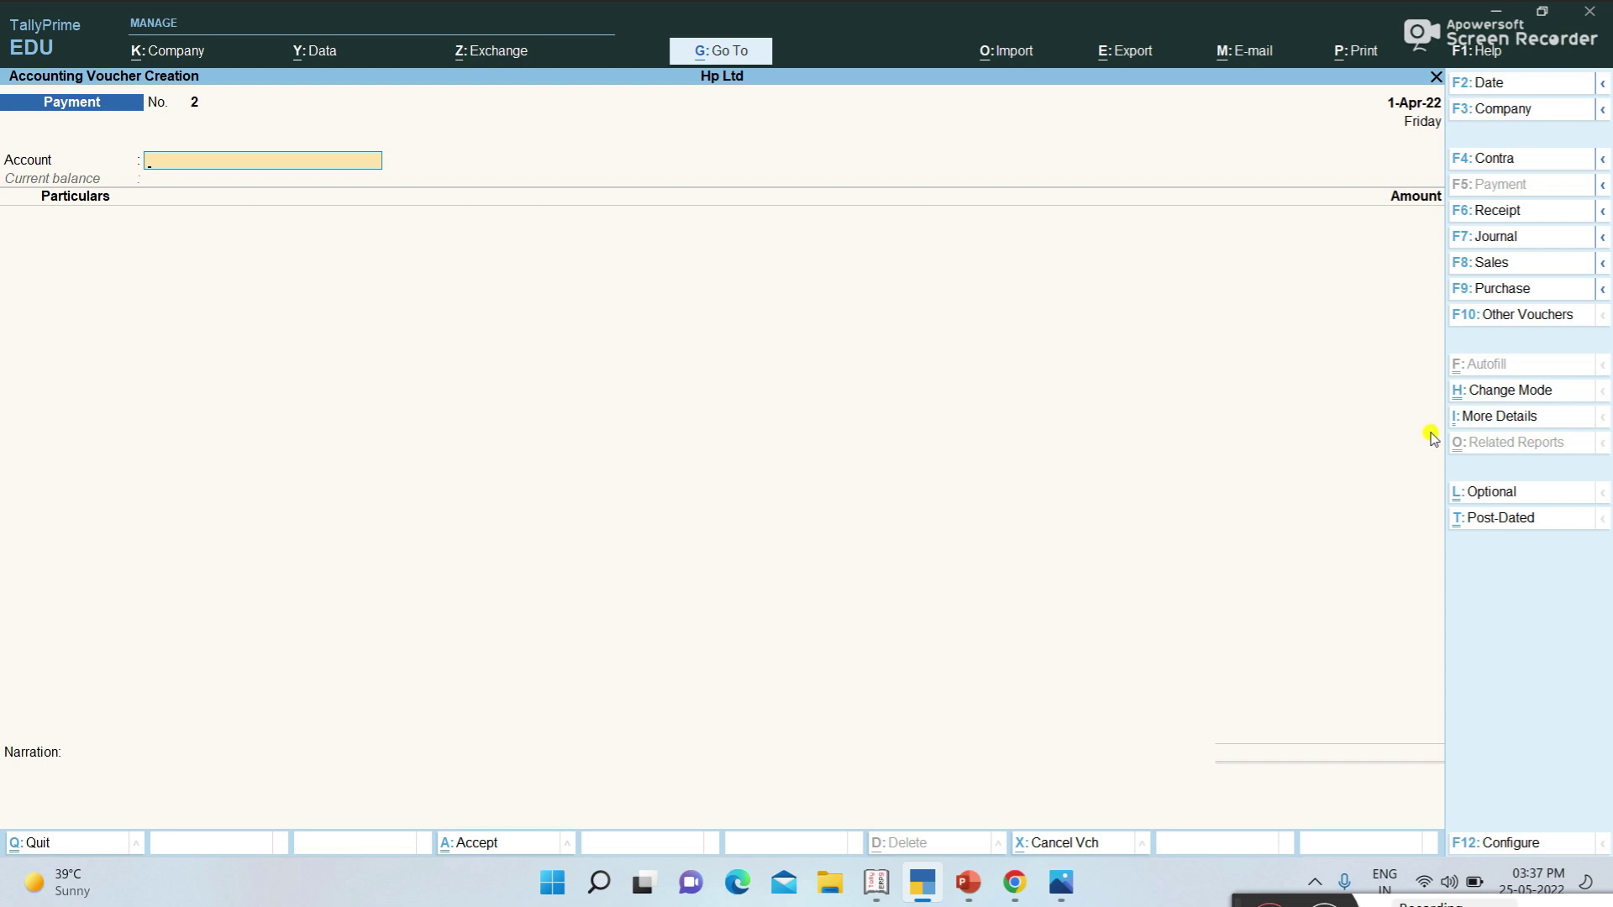
left_click(1537, 315)
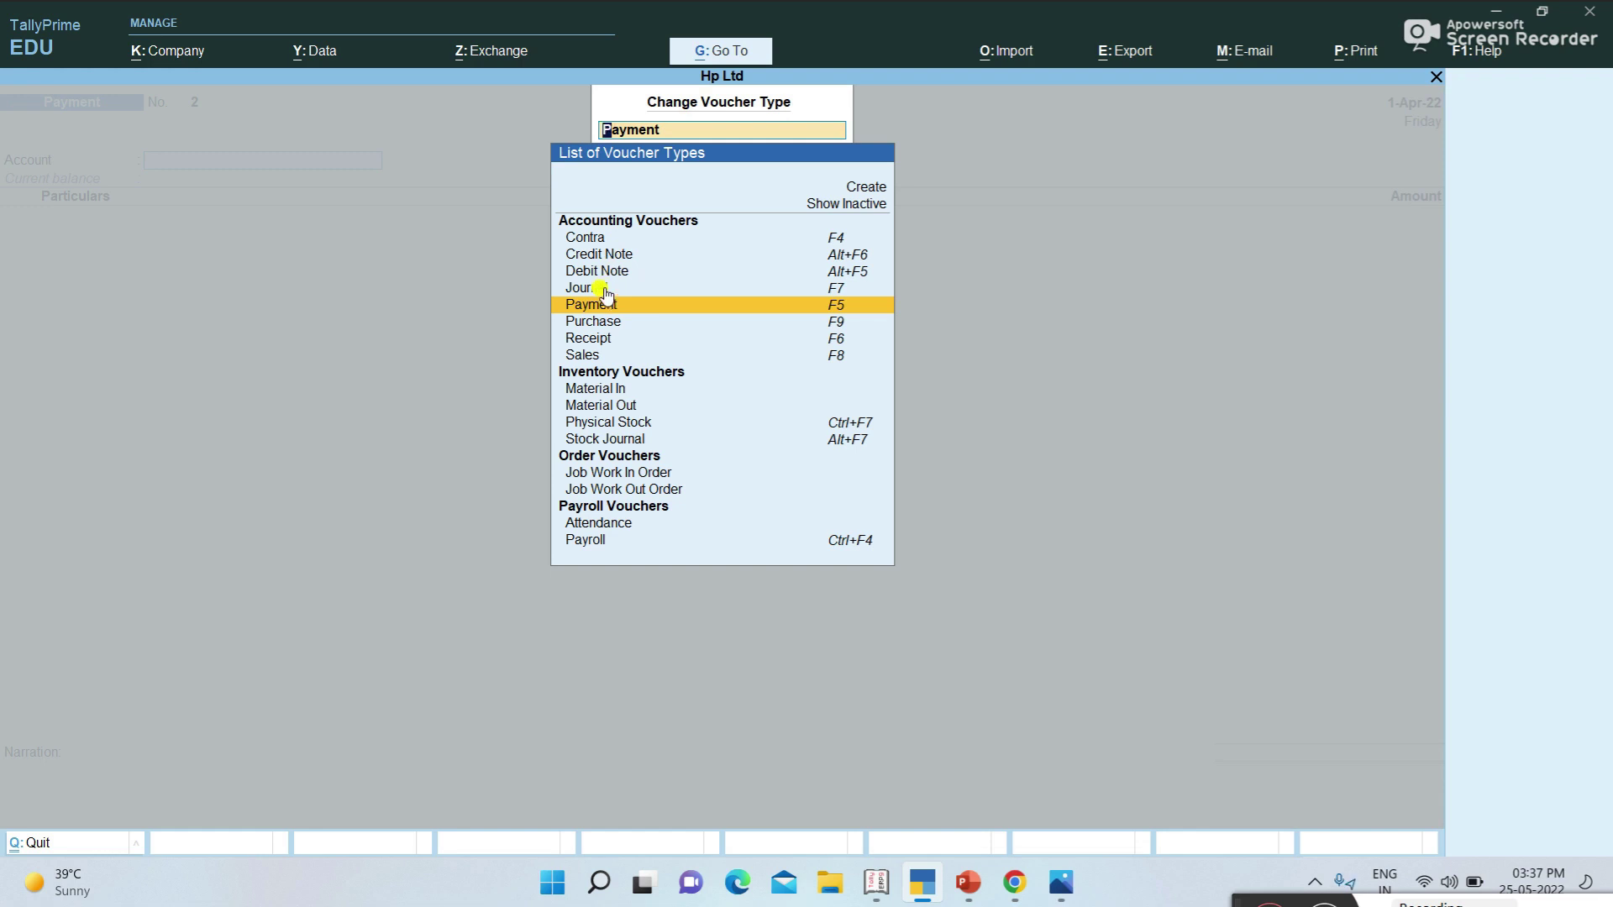
left_click(870, 209)
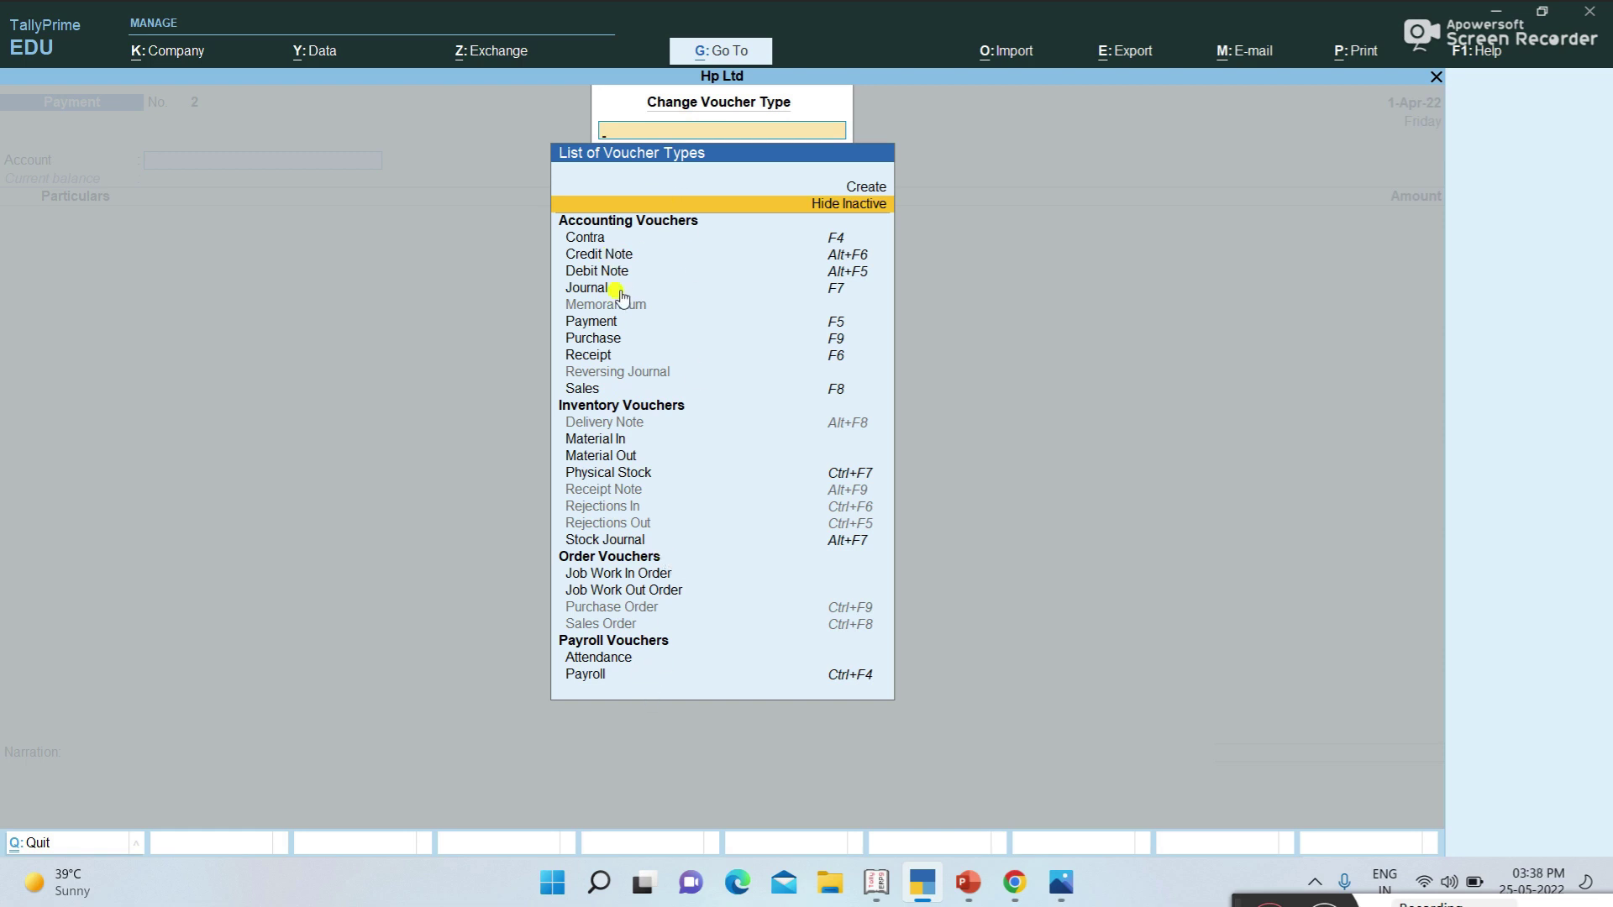
left_click(624, 423)
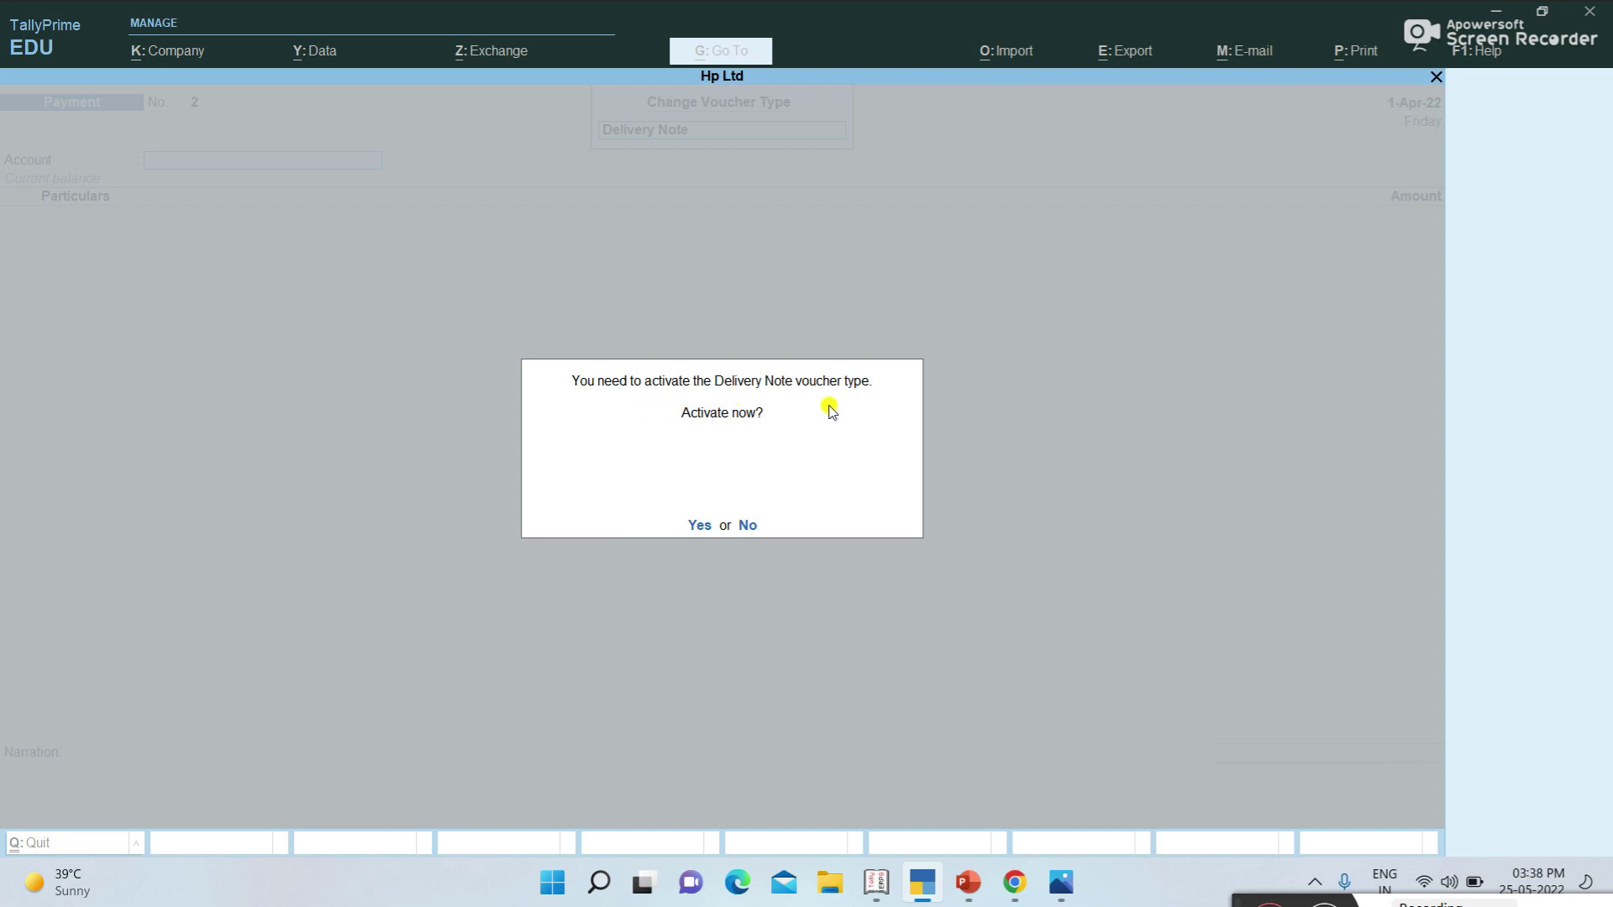
left_click(700, 525)
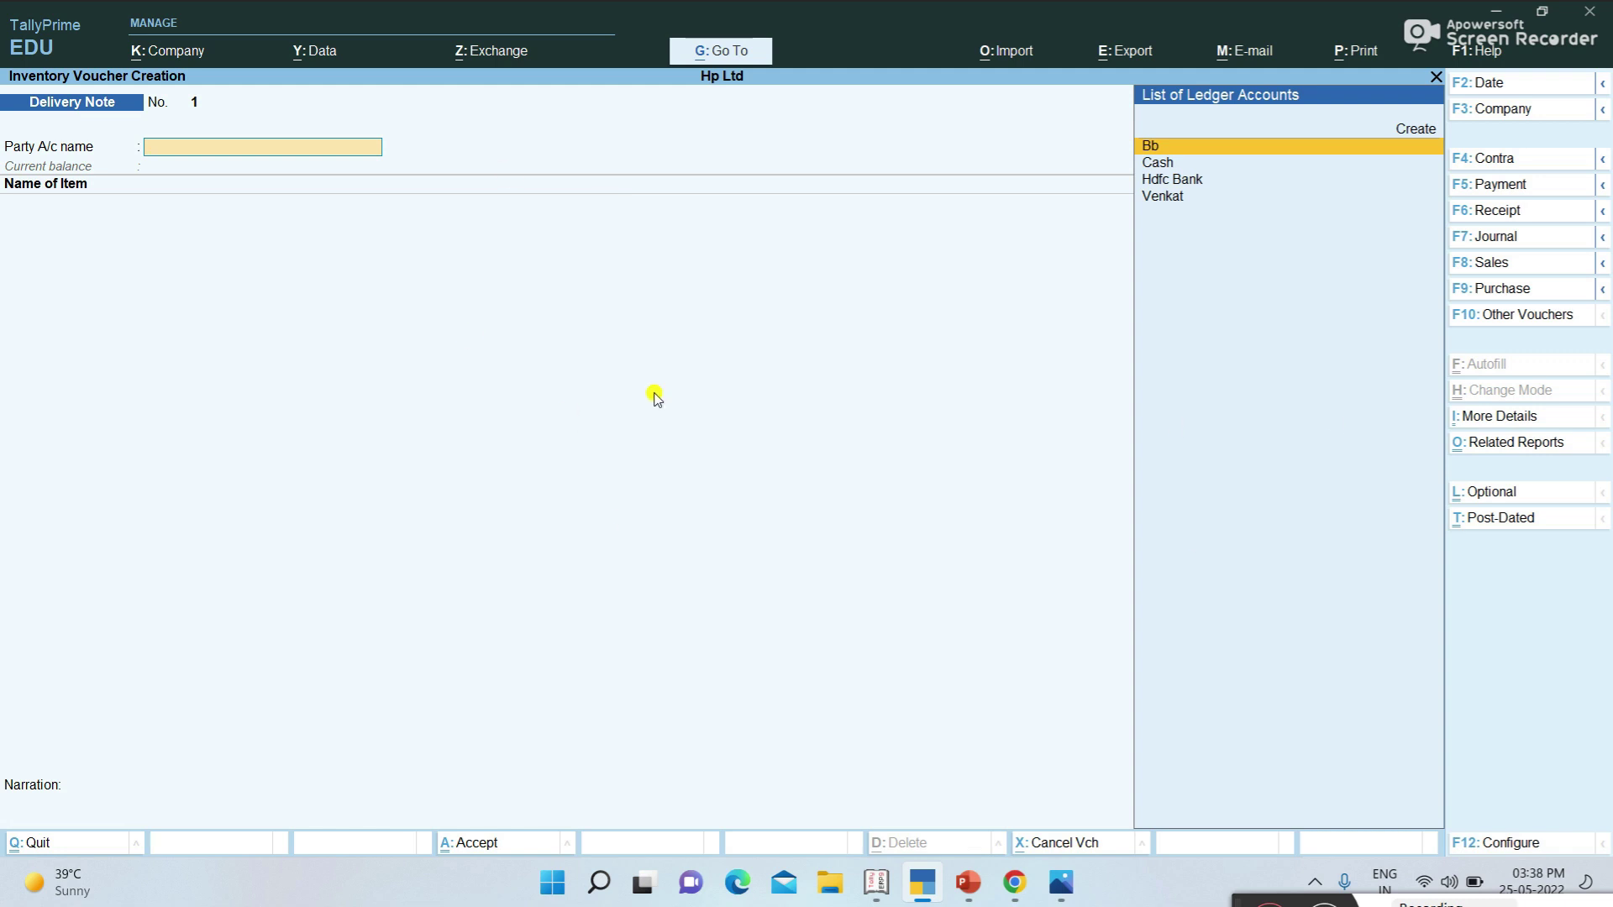
- Show the inactive voucher types again and activate the Receipt Note voucher type
left_click(1521, 319)
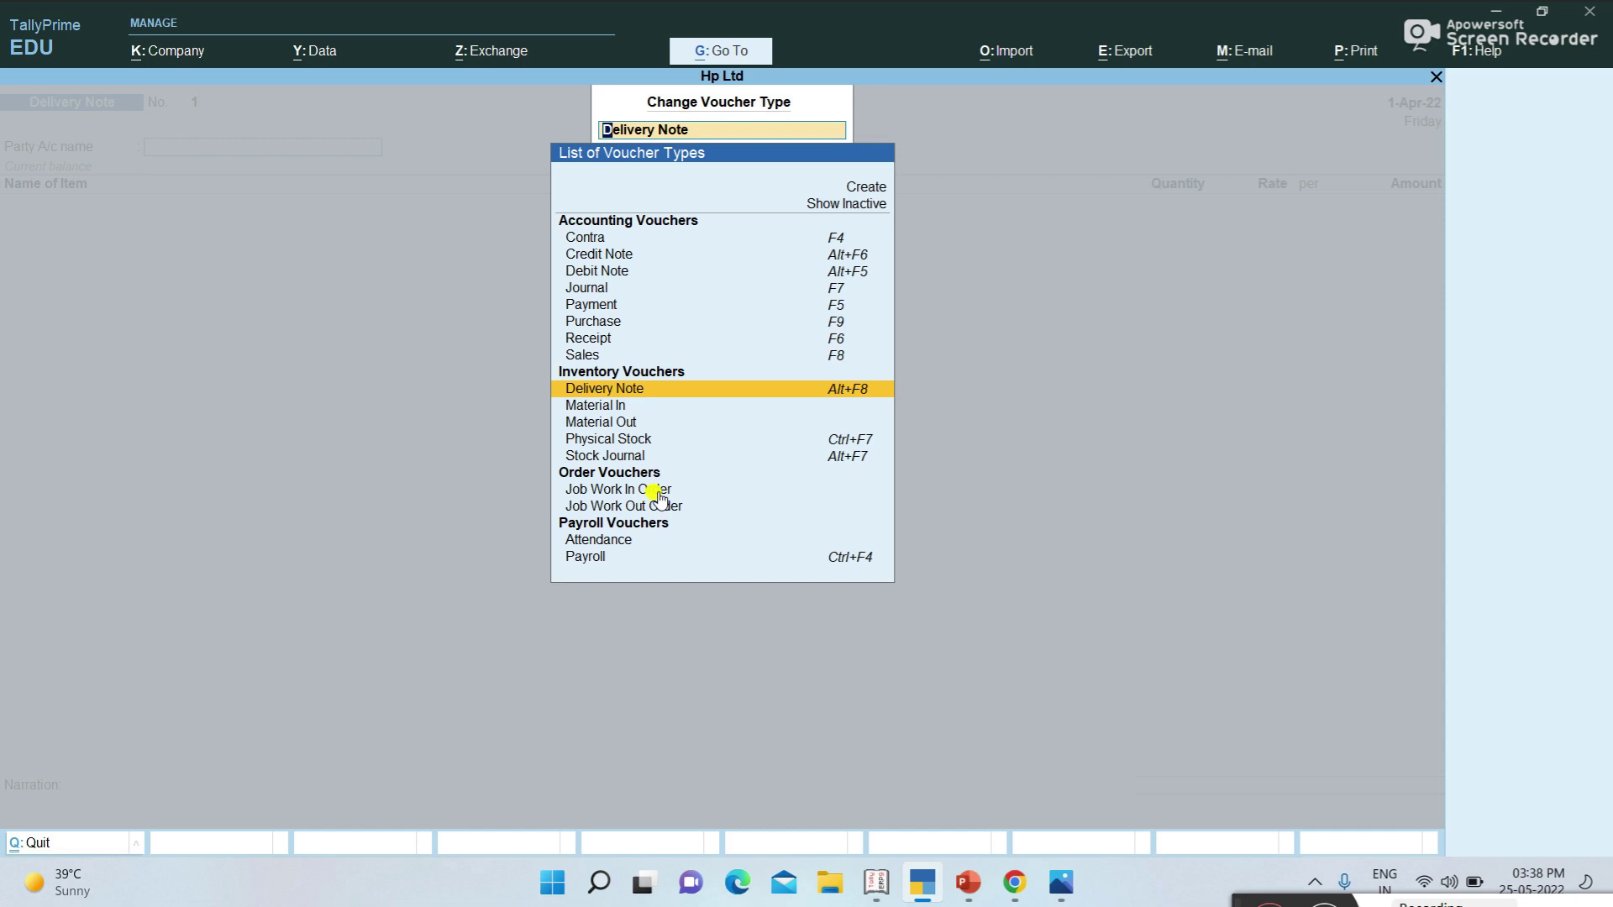
left_click(866, 208)
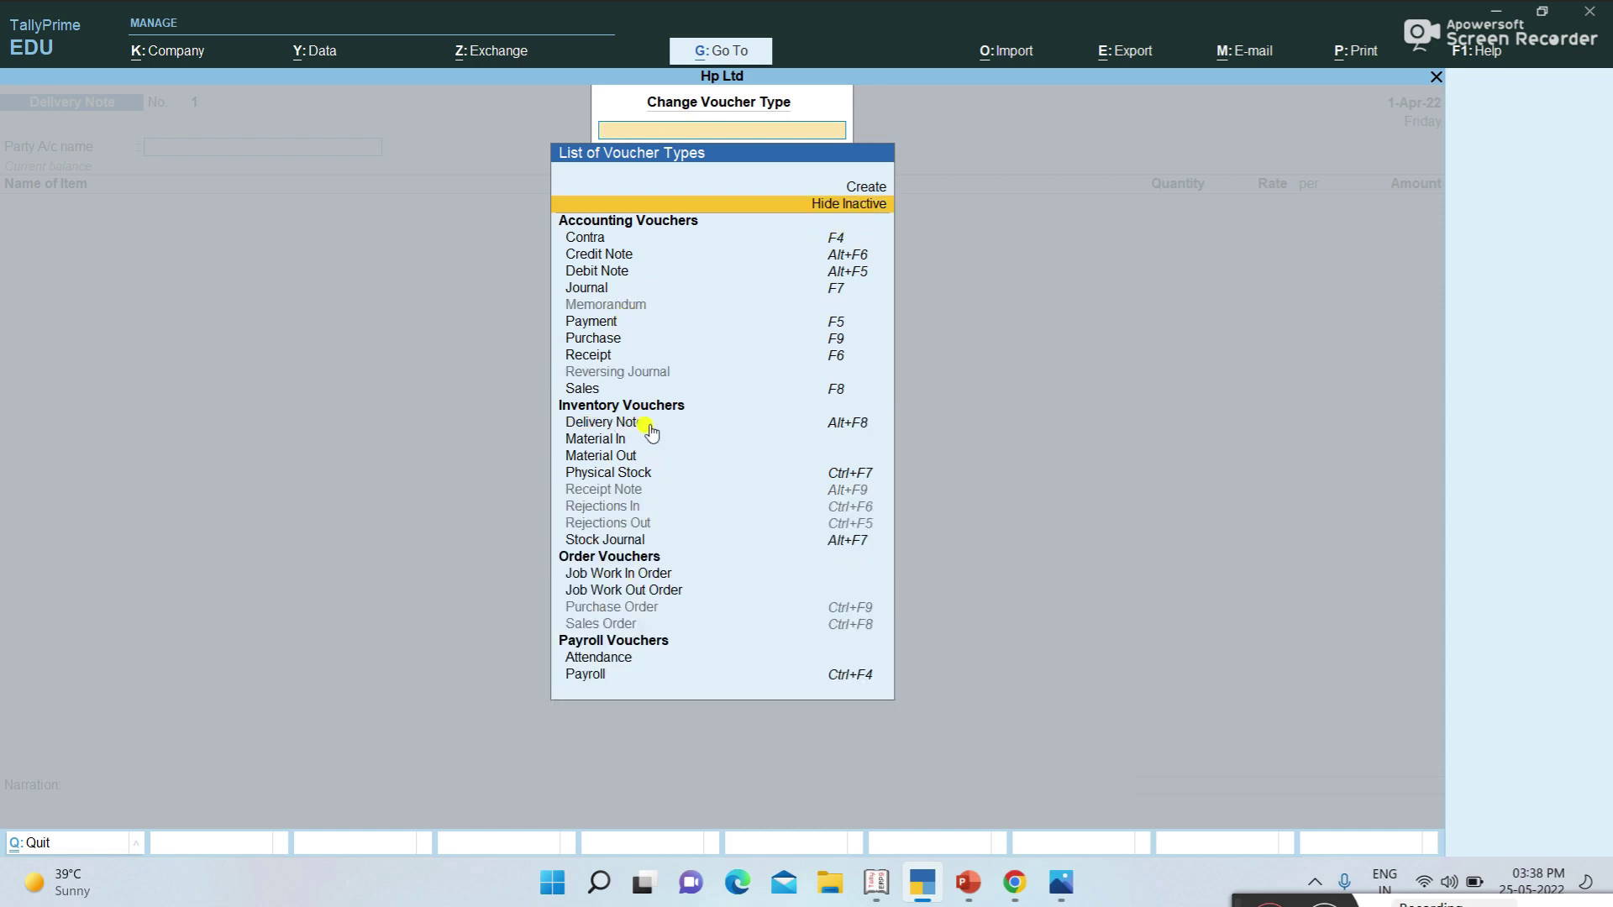
left_click(630, 492)
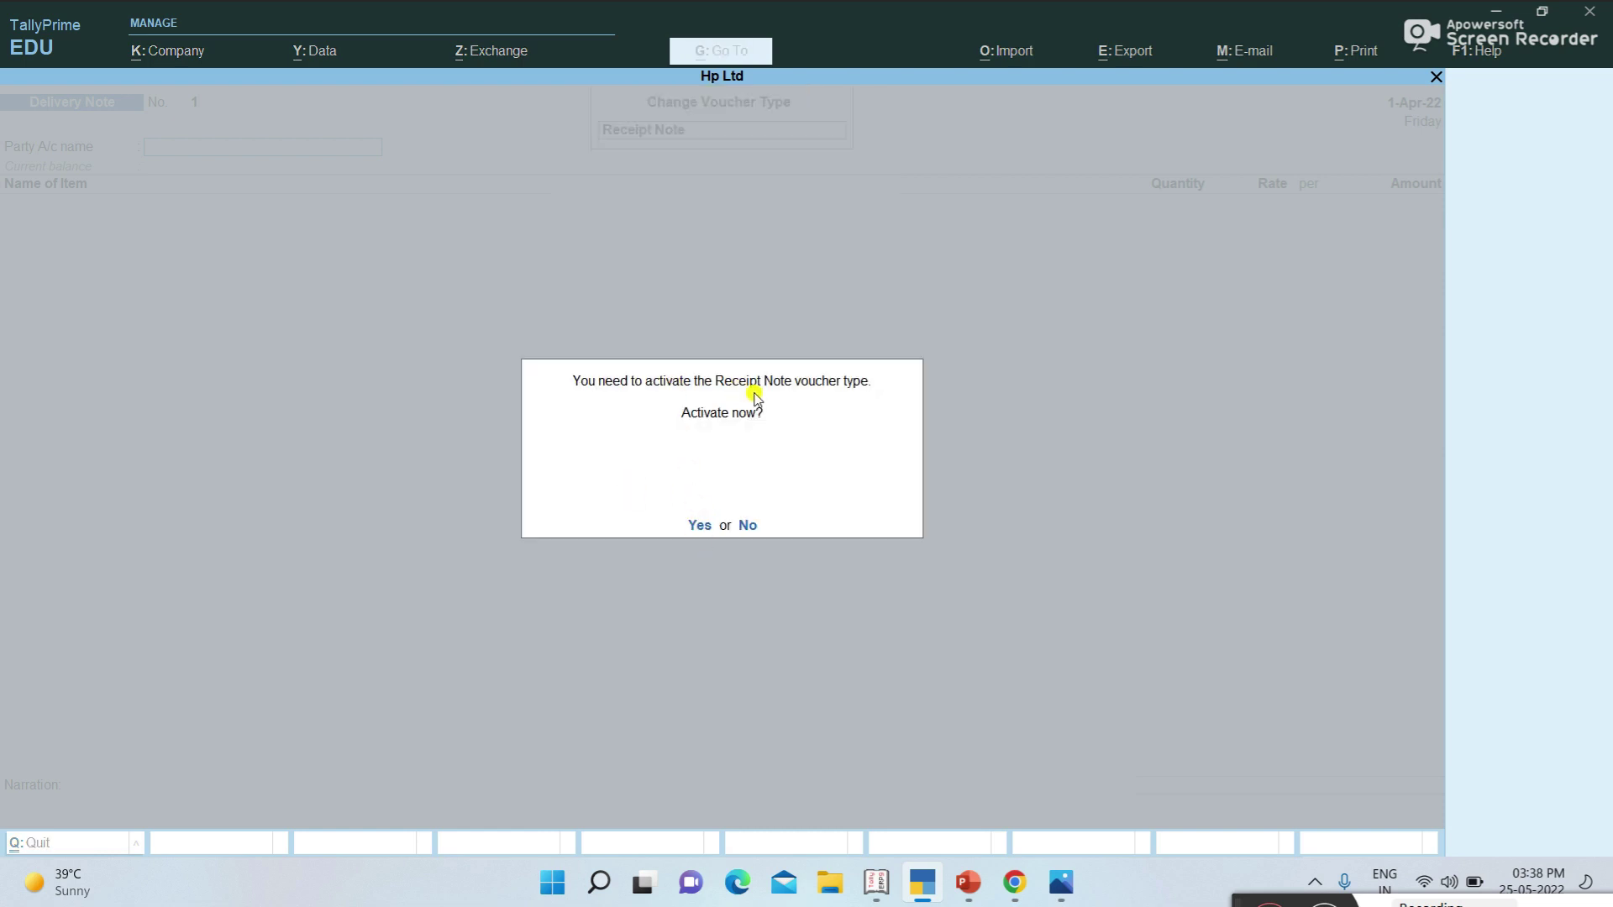
left_click(708, 525)
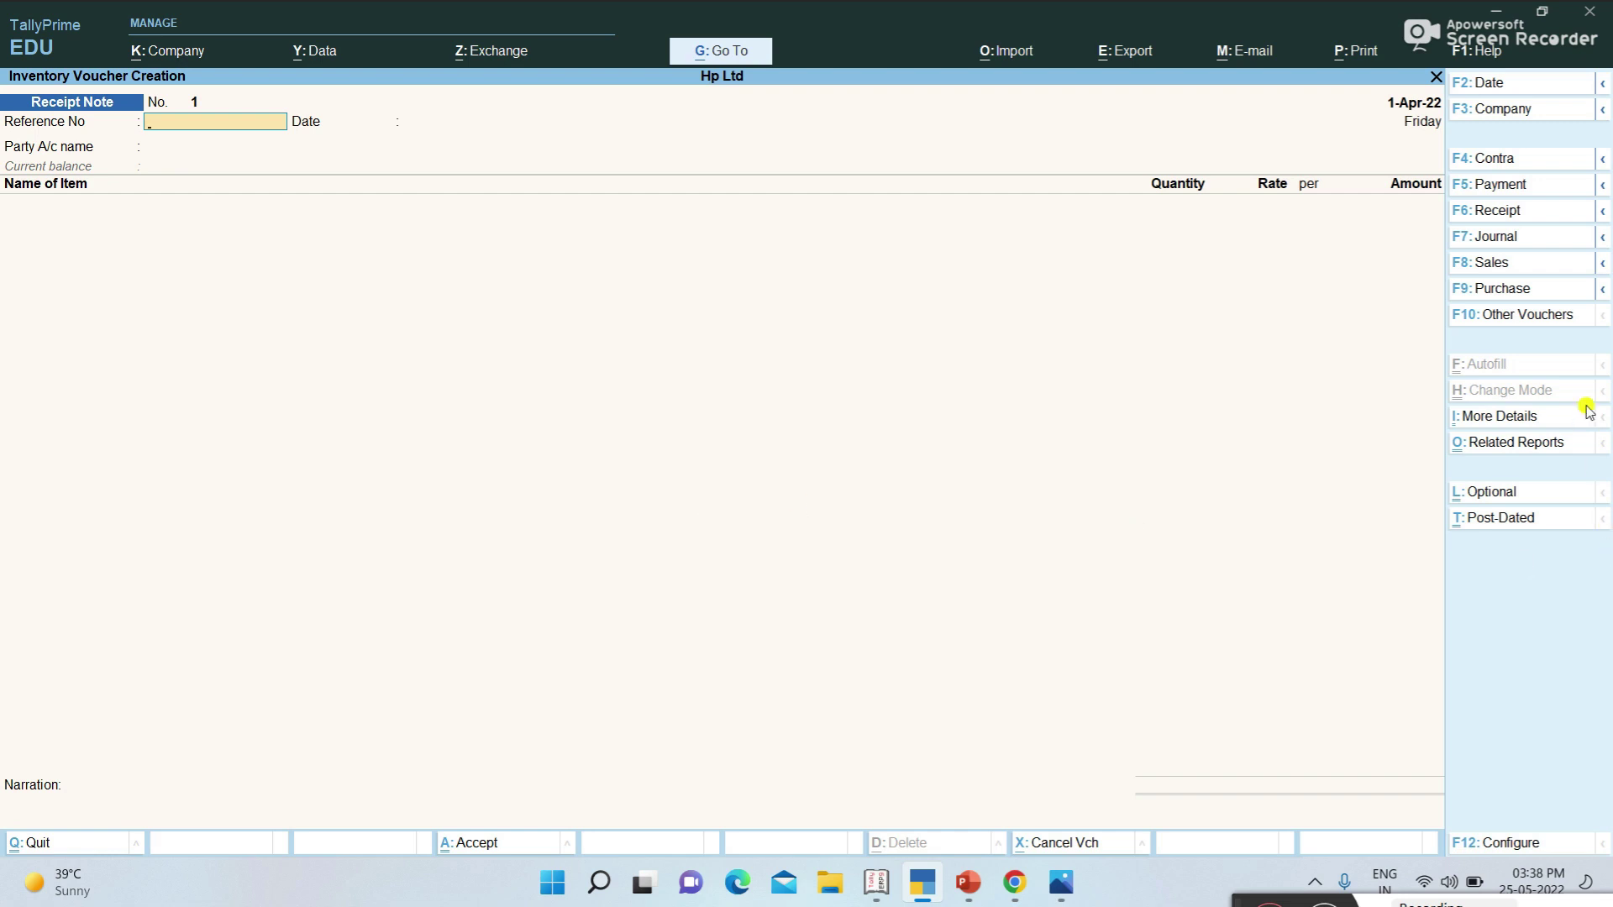
- Activate the Purchase Order voucher type from the inactive order vouchers
left_click(1555, 328)
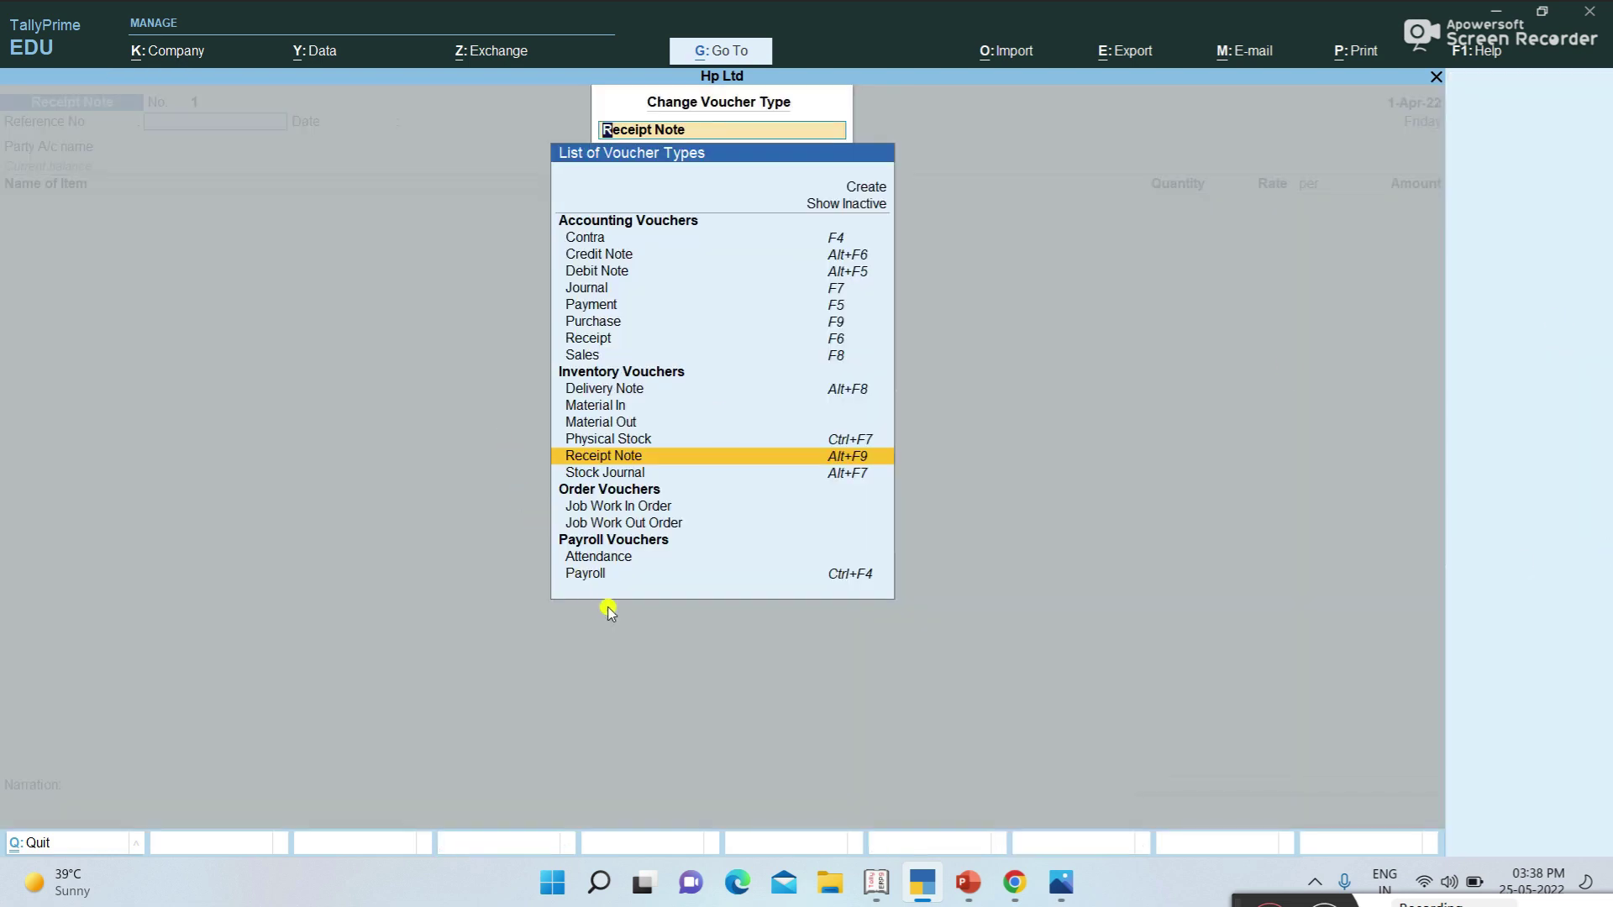
left_click(858, 206)
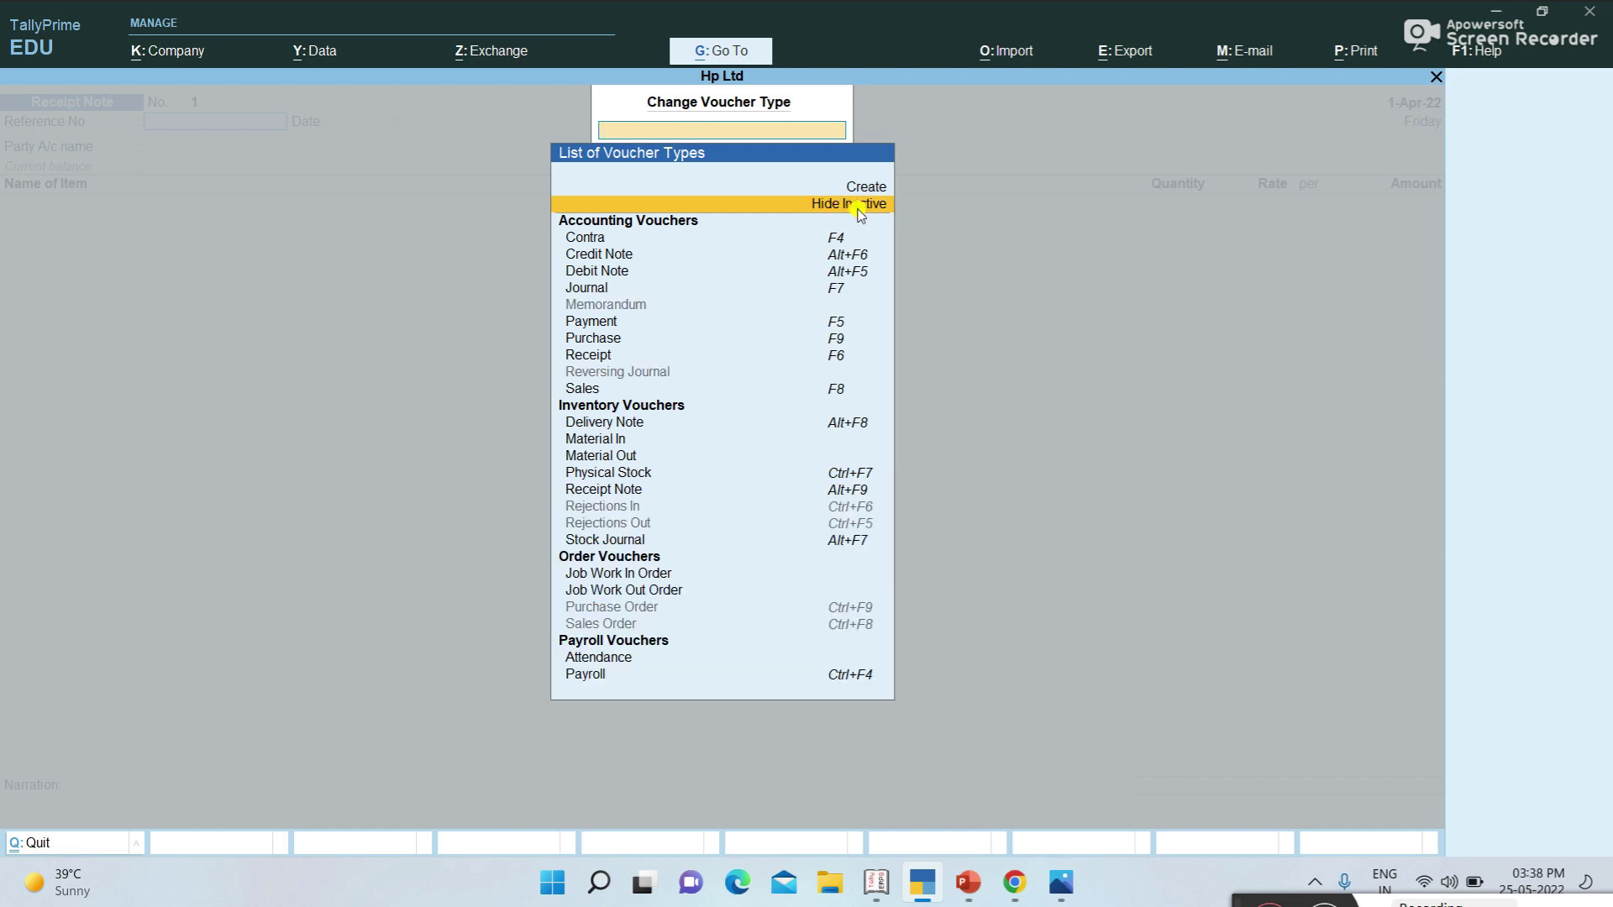
left_click(632, 608)
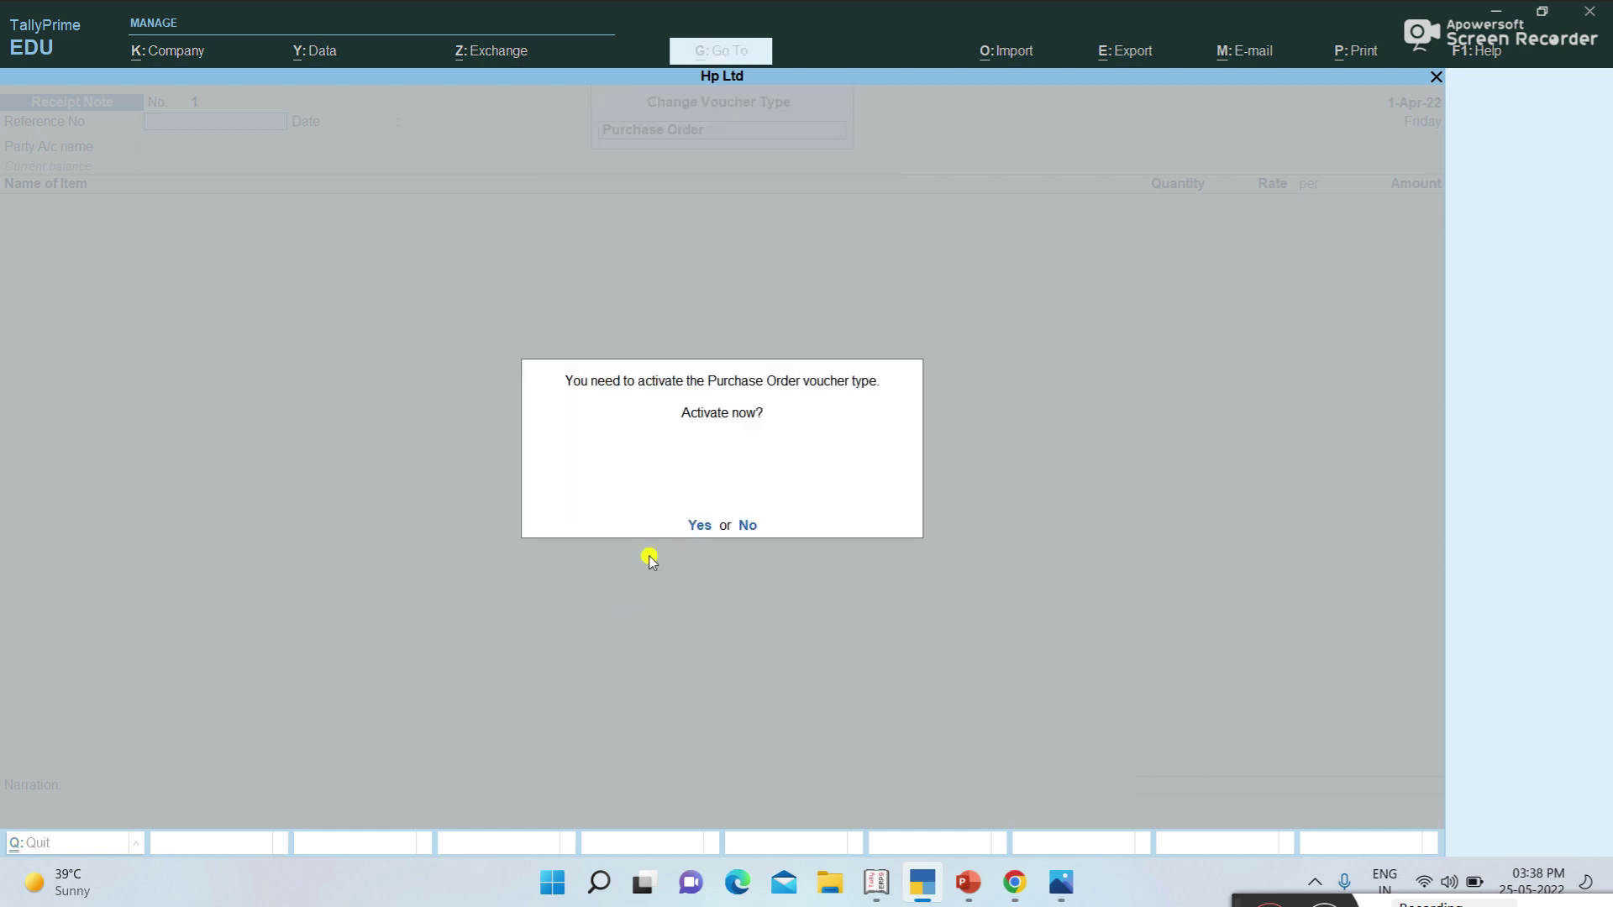
left_click(702, 527)
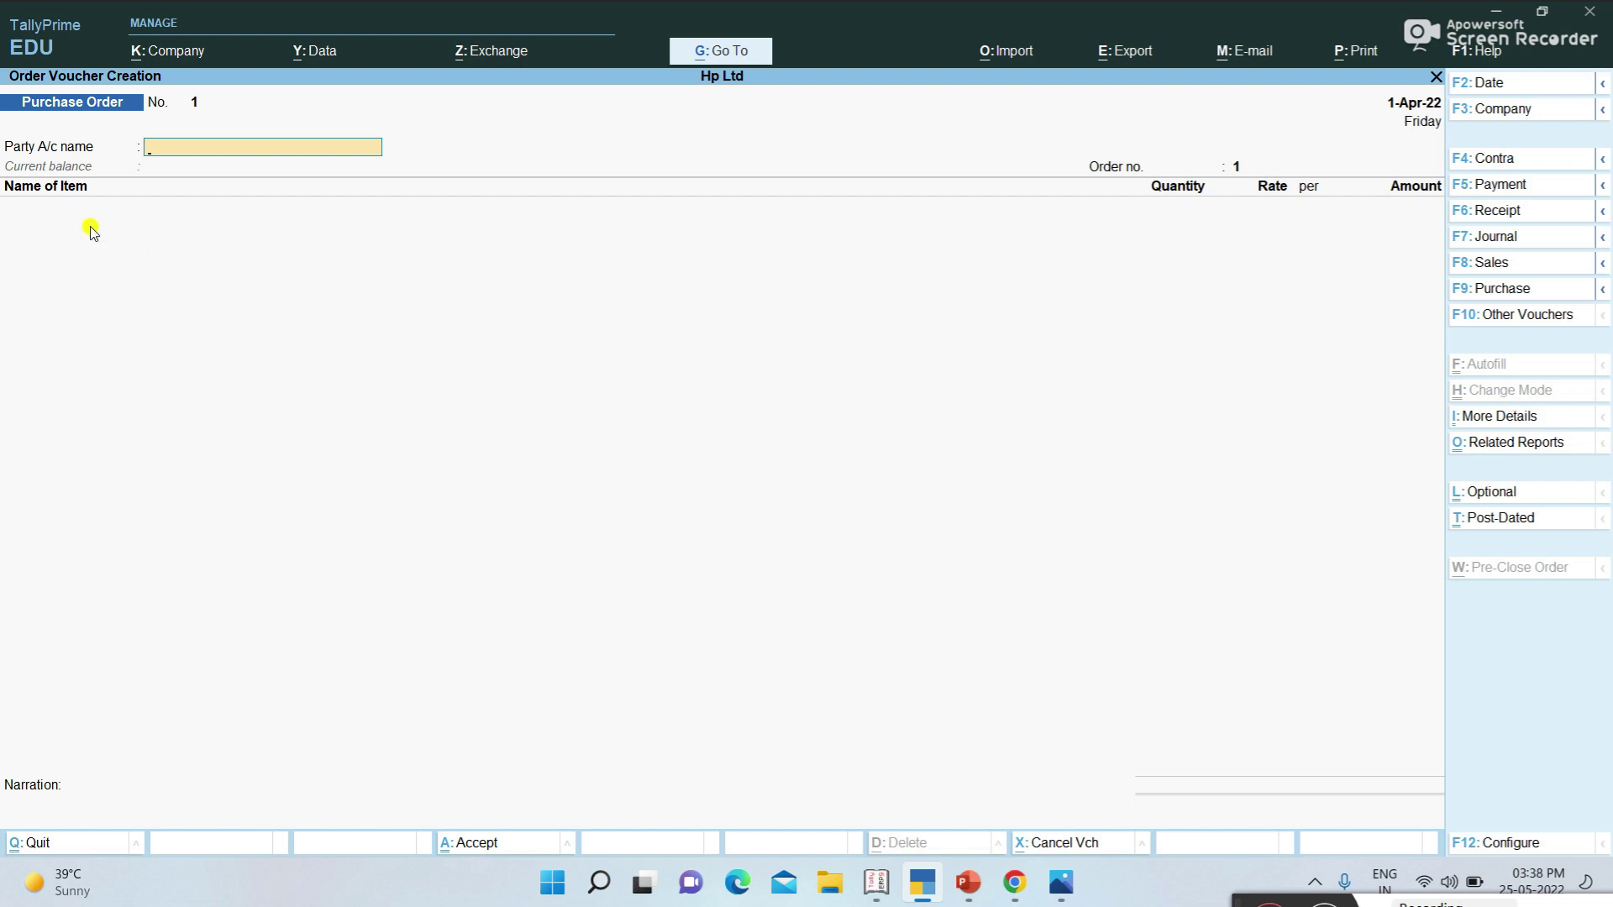
- Activate the Sales Order voucher type from the inactive order vouchers, and quit the empty voucher to return to the Gateway
left_click(1538, 316)
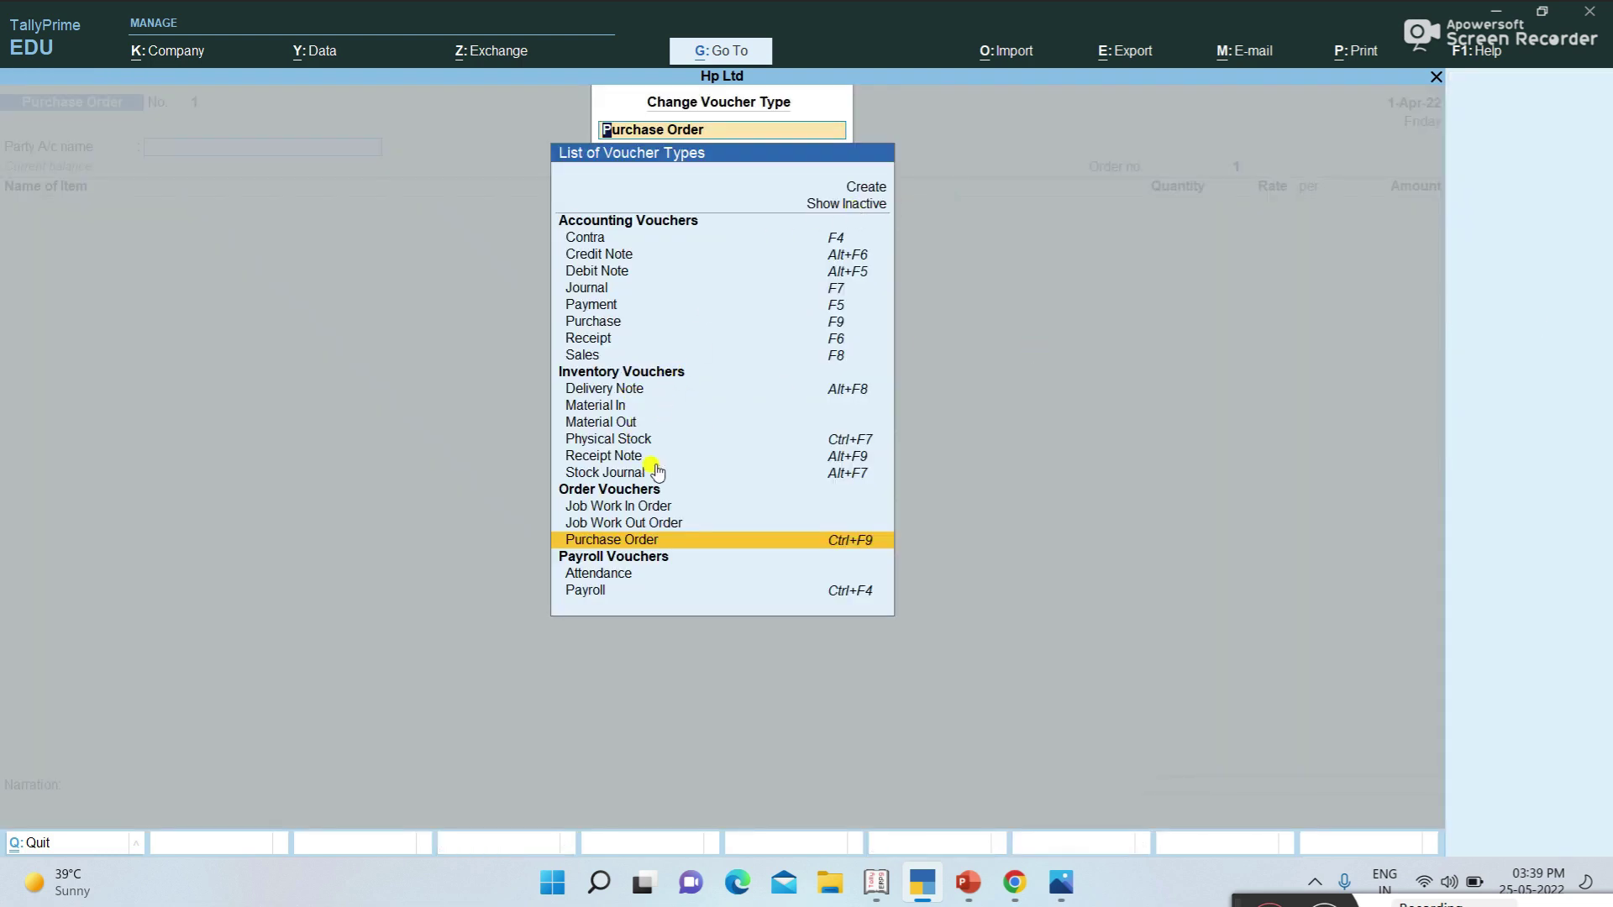
left_click(863, 204)
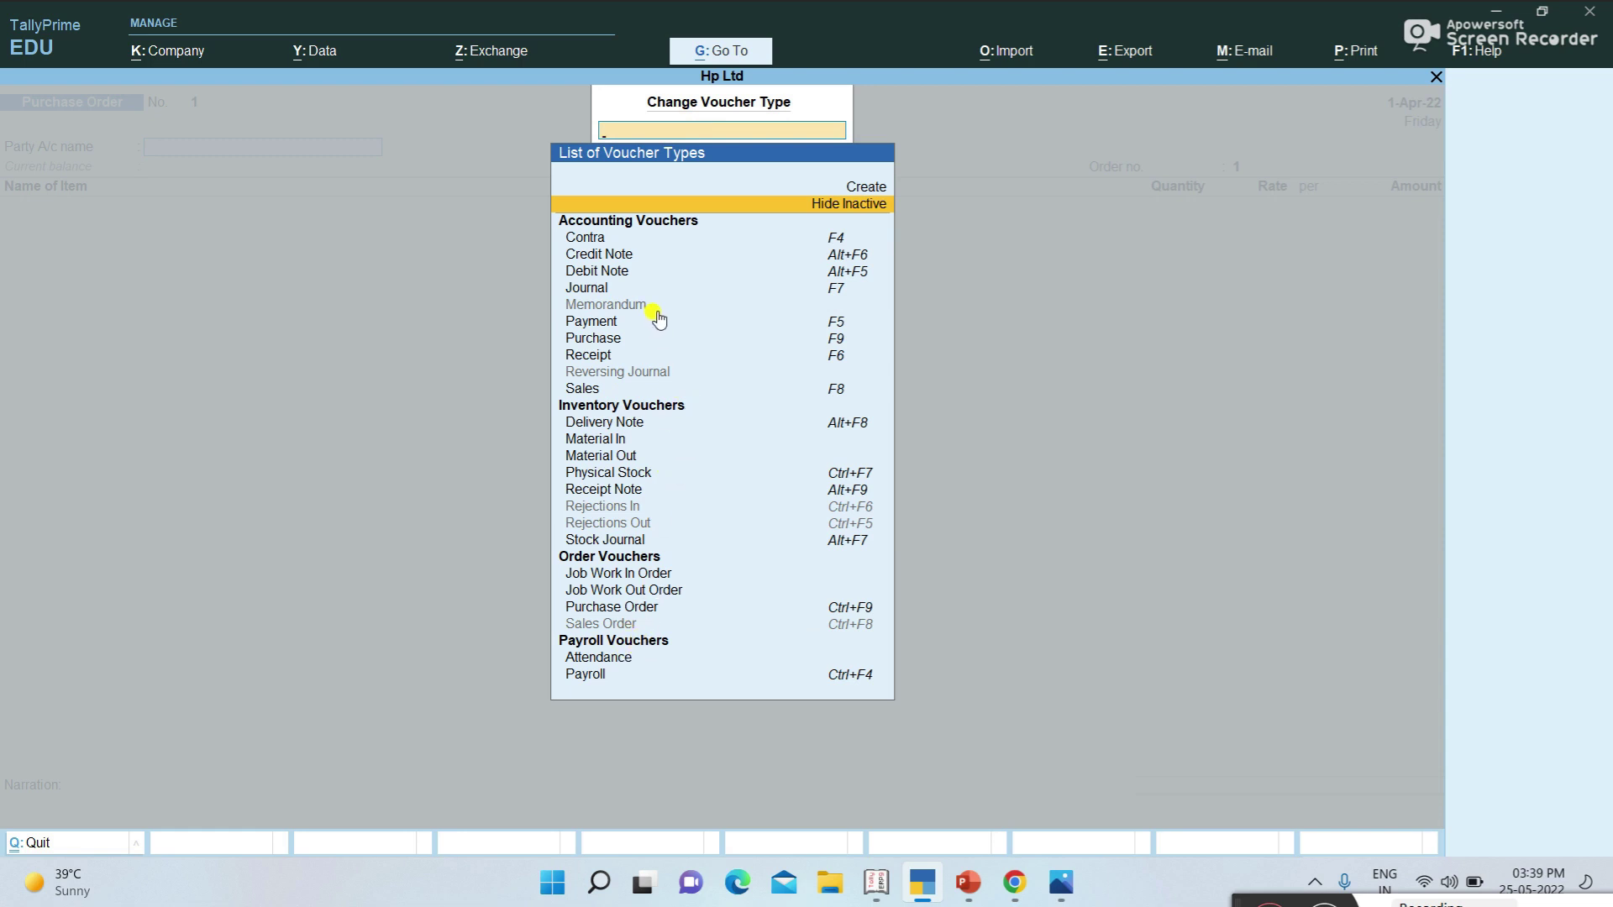
left_click(626, 630)
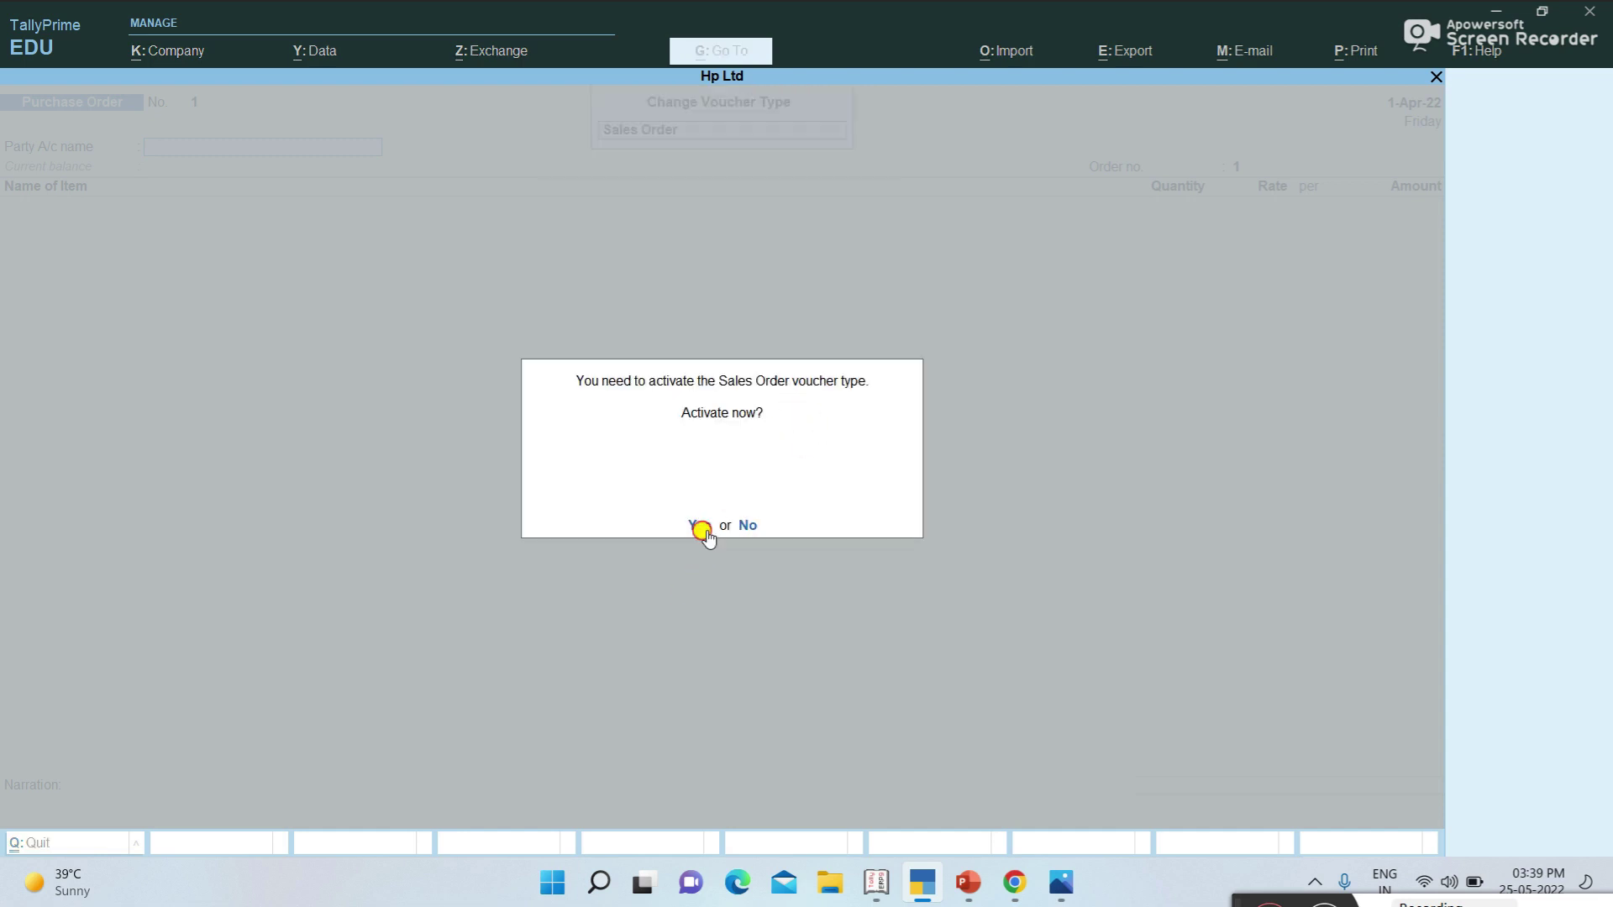
left_click(702, 526)
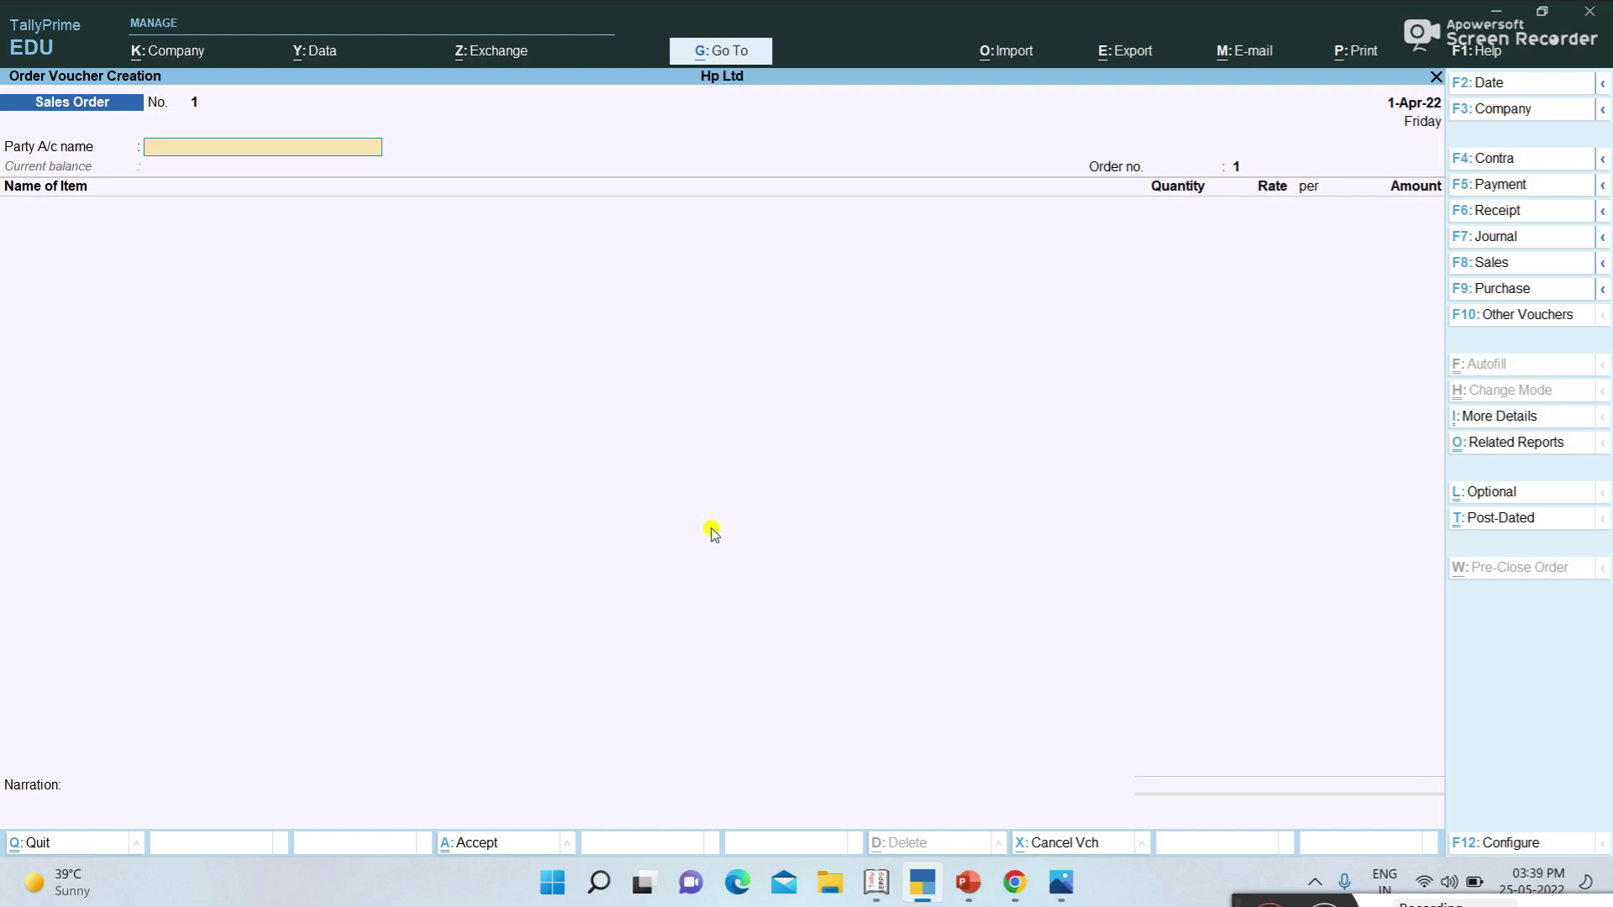
key("Escape")
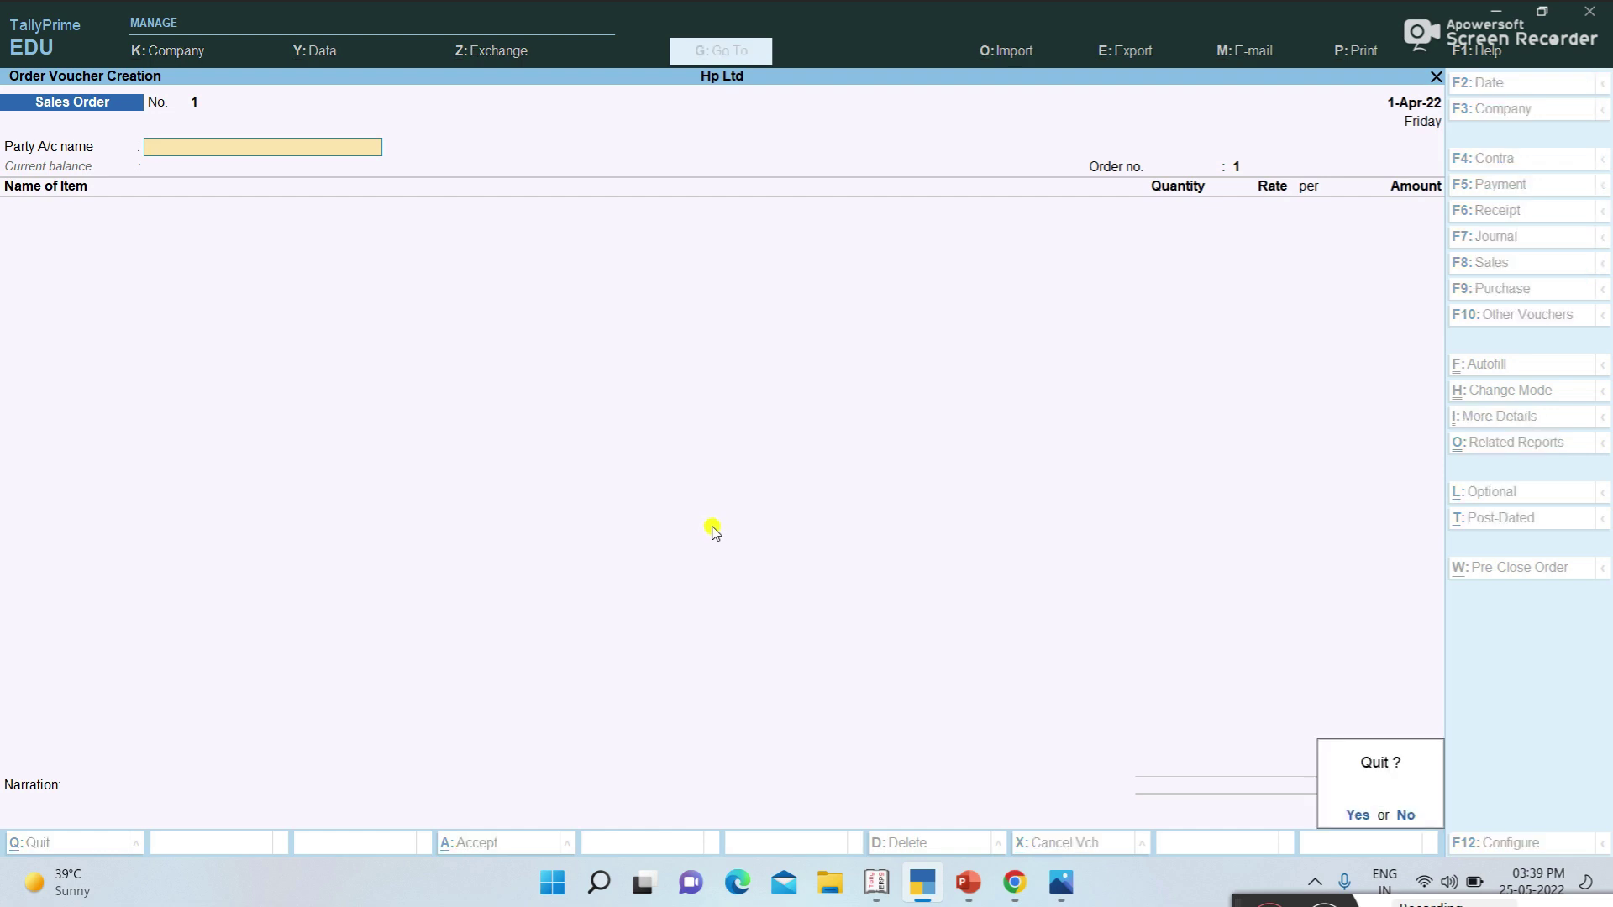
key("Return")
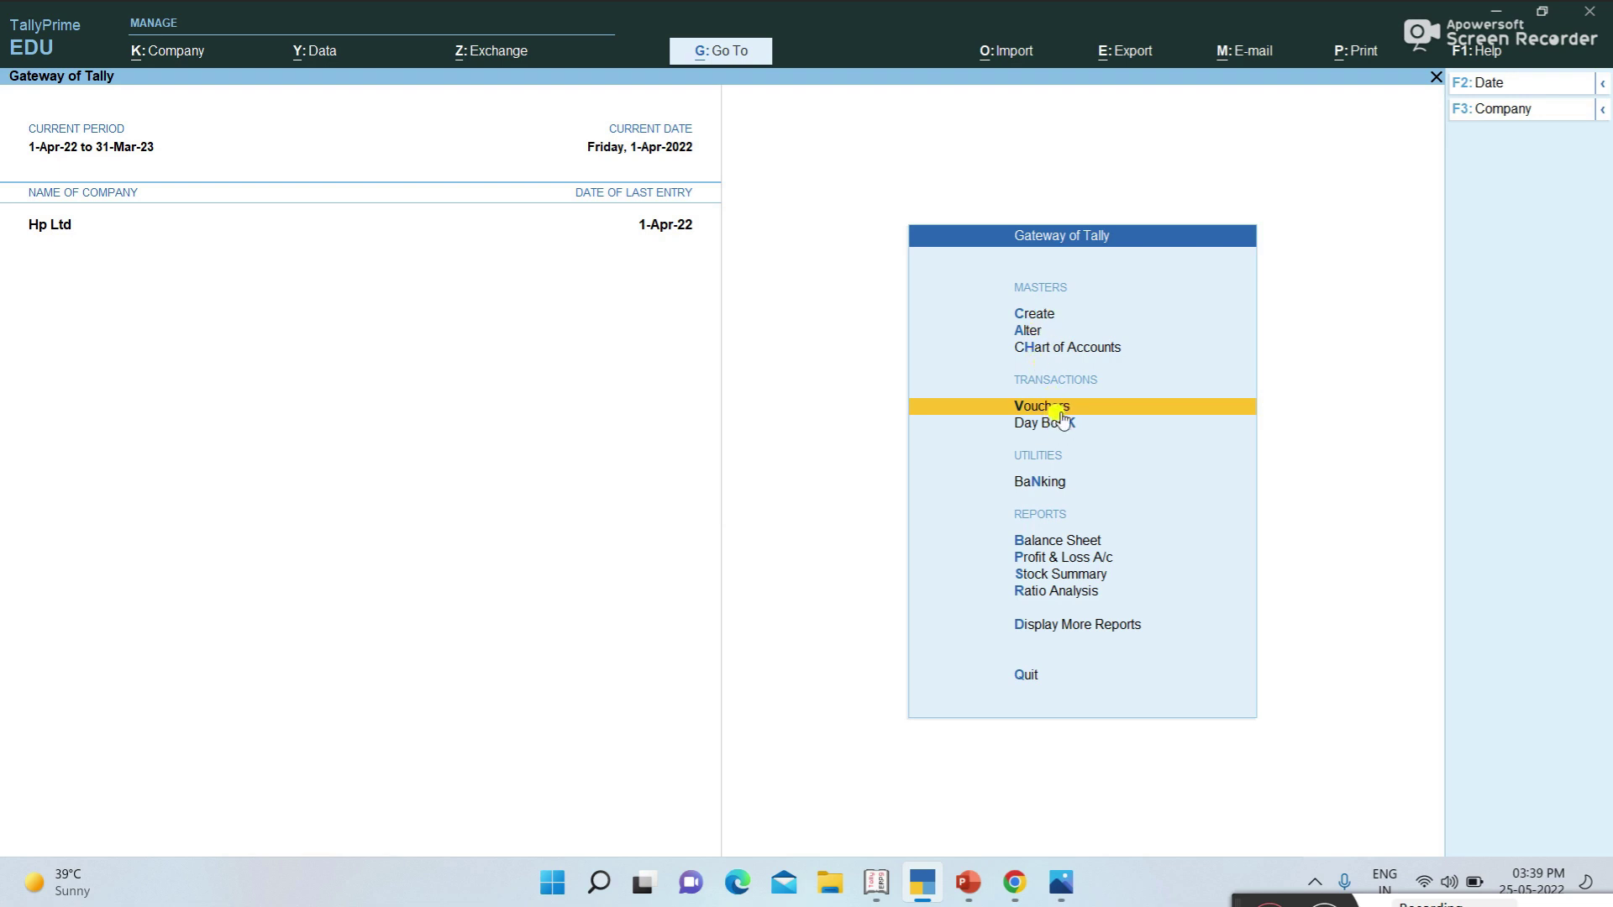
- Examine the expanded list of masters available for creation, and close it without choosing one
left_click(1050, 315)
left_click(857, 204)
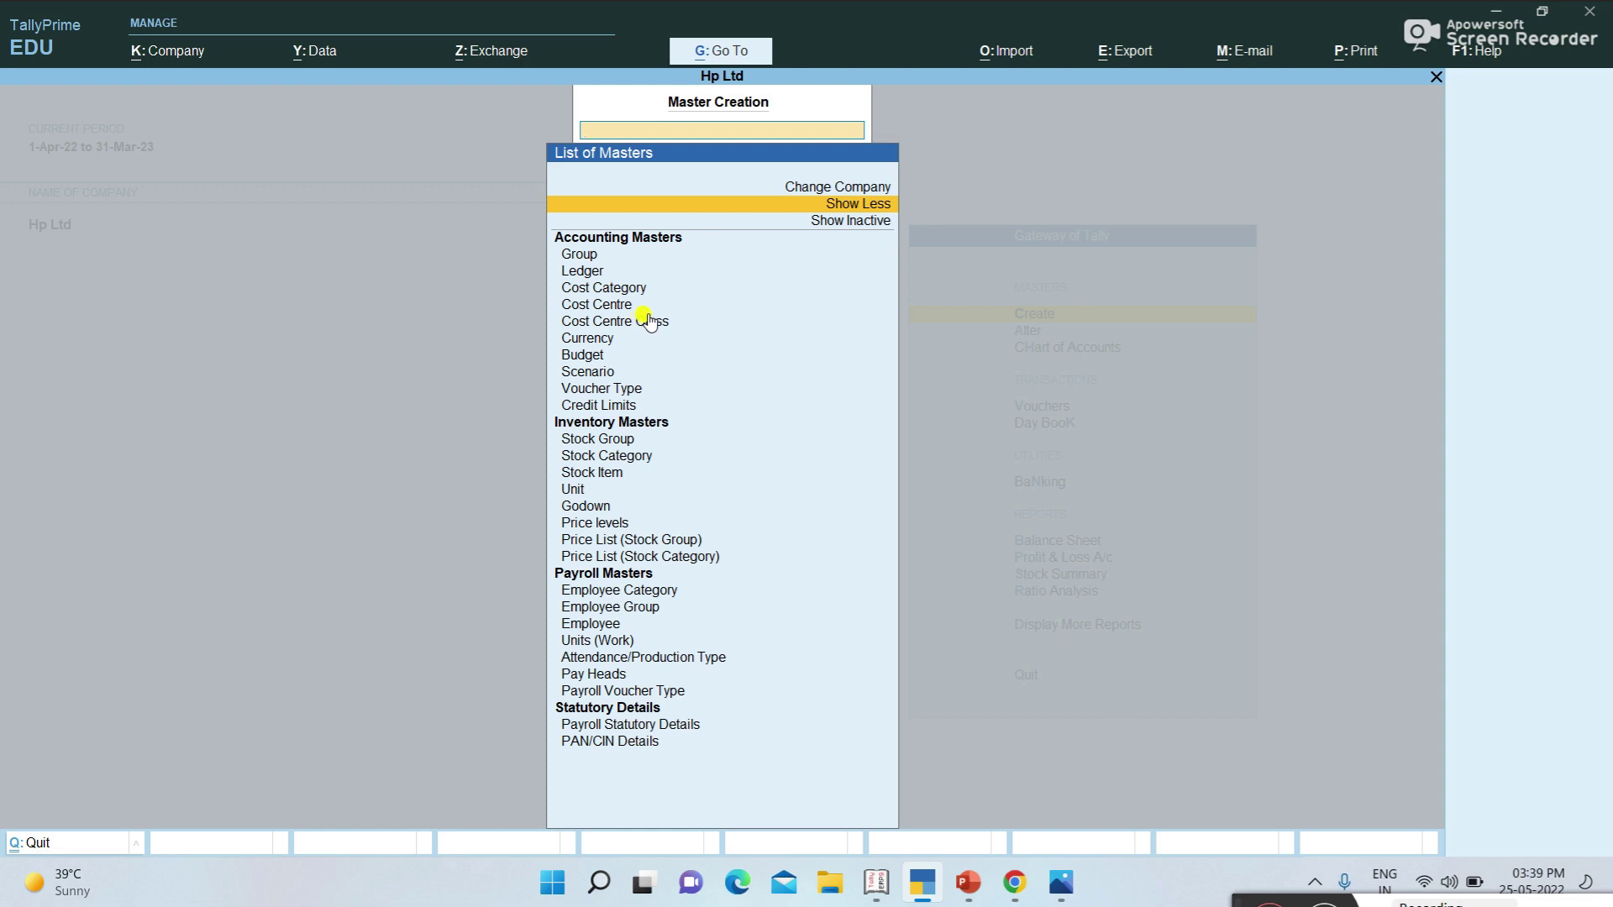
key("Escape")
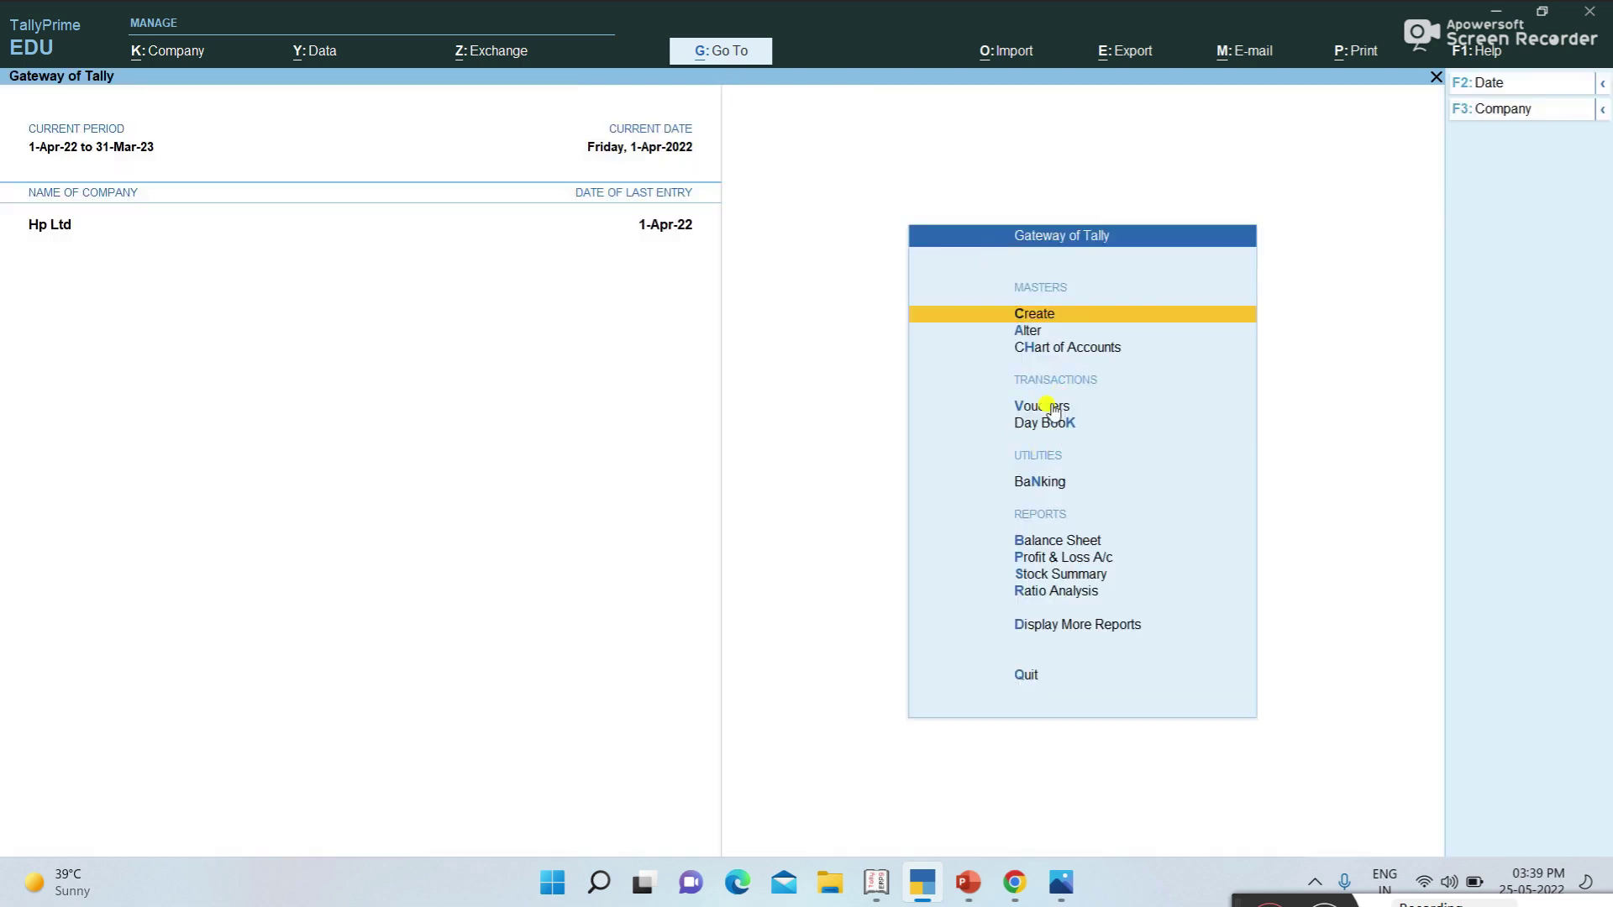
- Check which voucher types are active in the full list with inactive ones included, and return to the Gateway without recording a voucher
left_click(1052, 408)
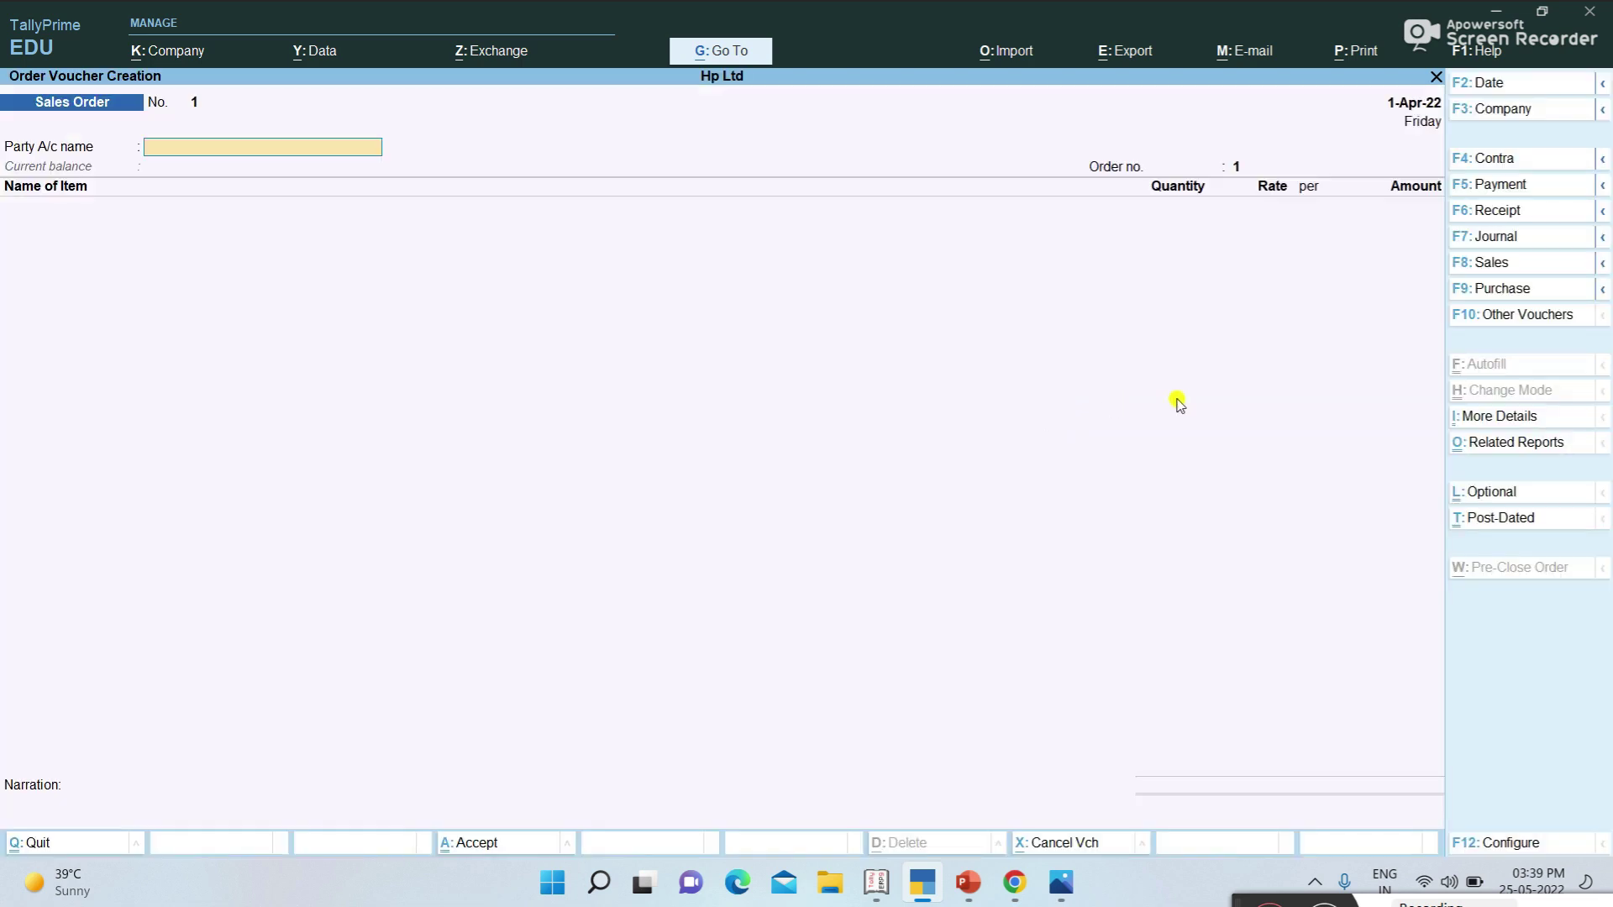
left_click(1519, 318)
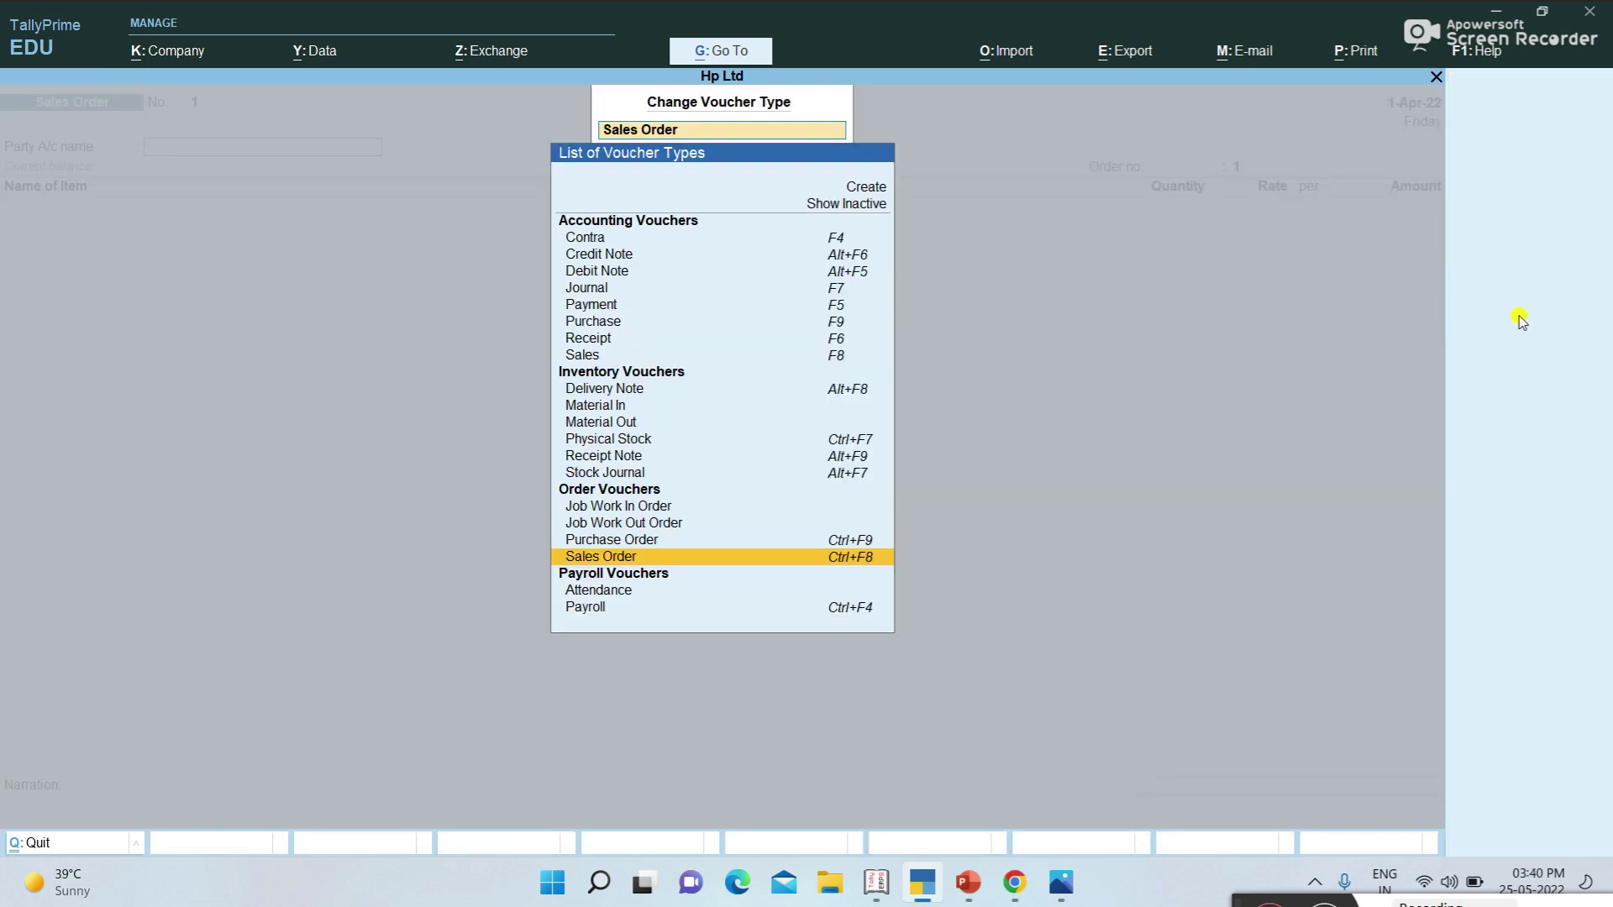
left_click(865, 205)
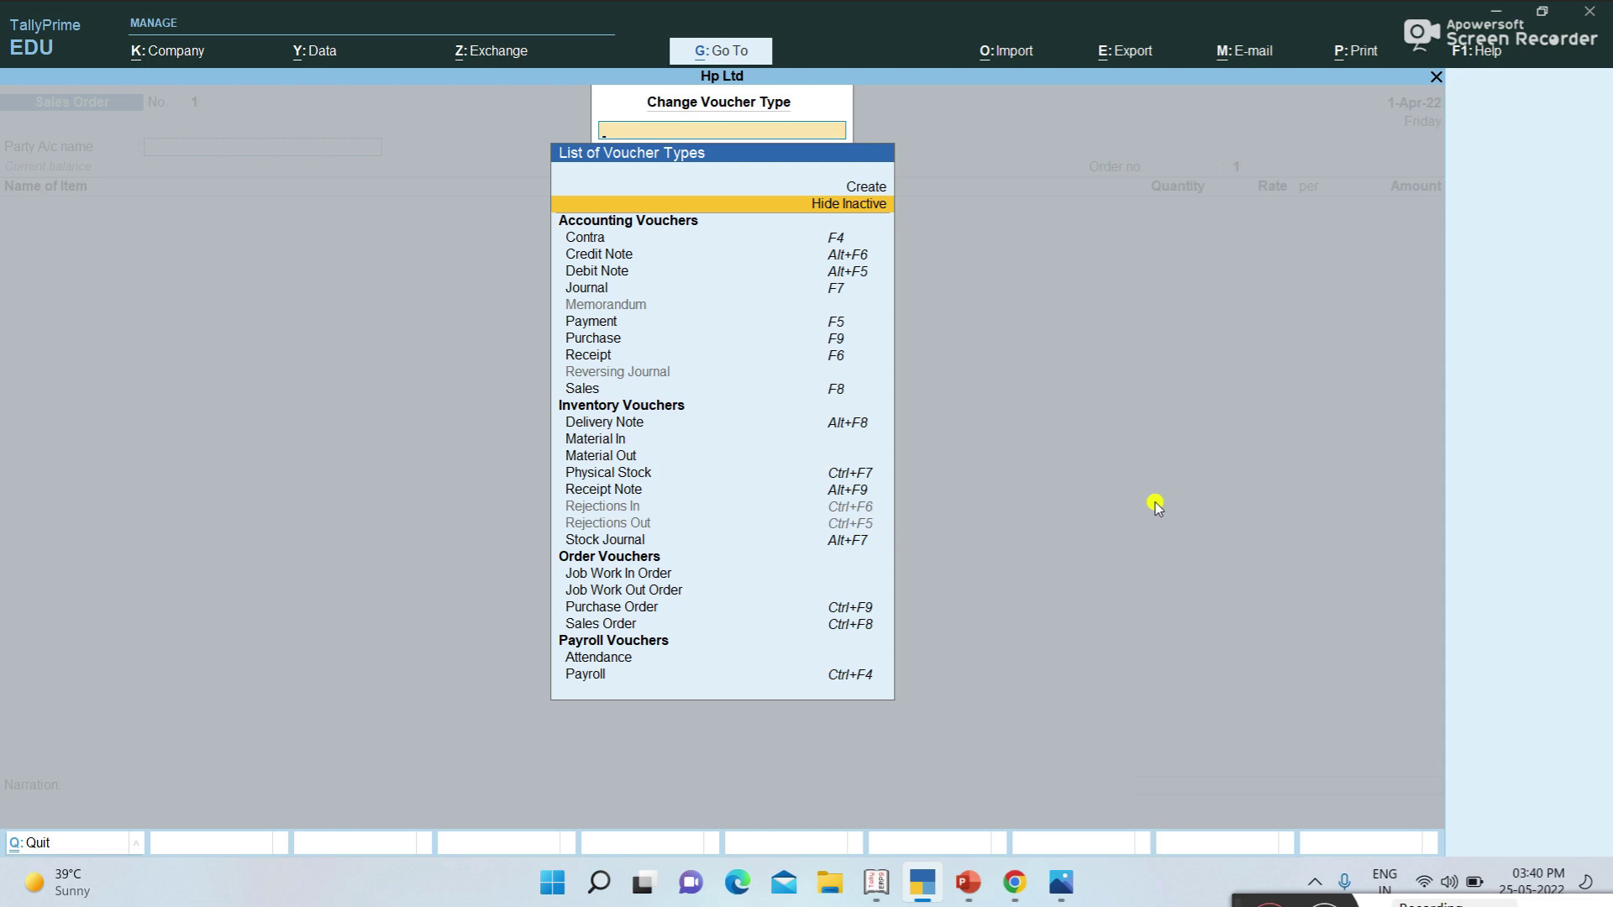
key("Escape")
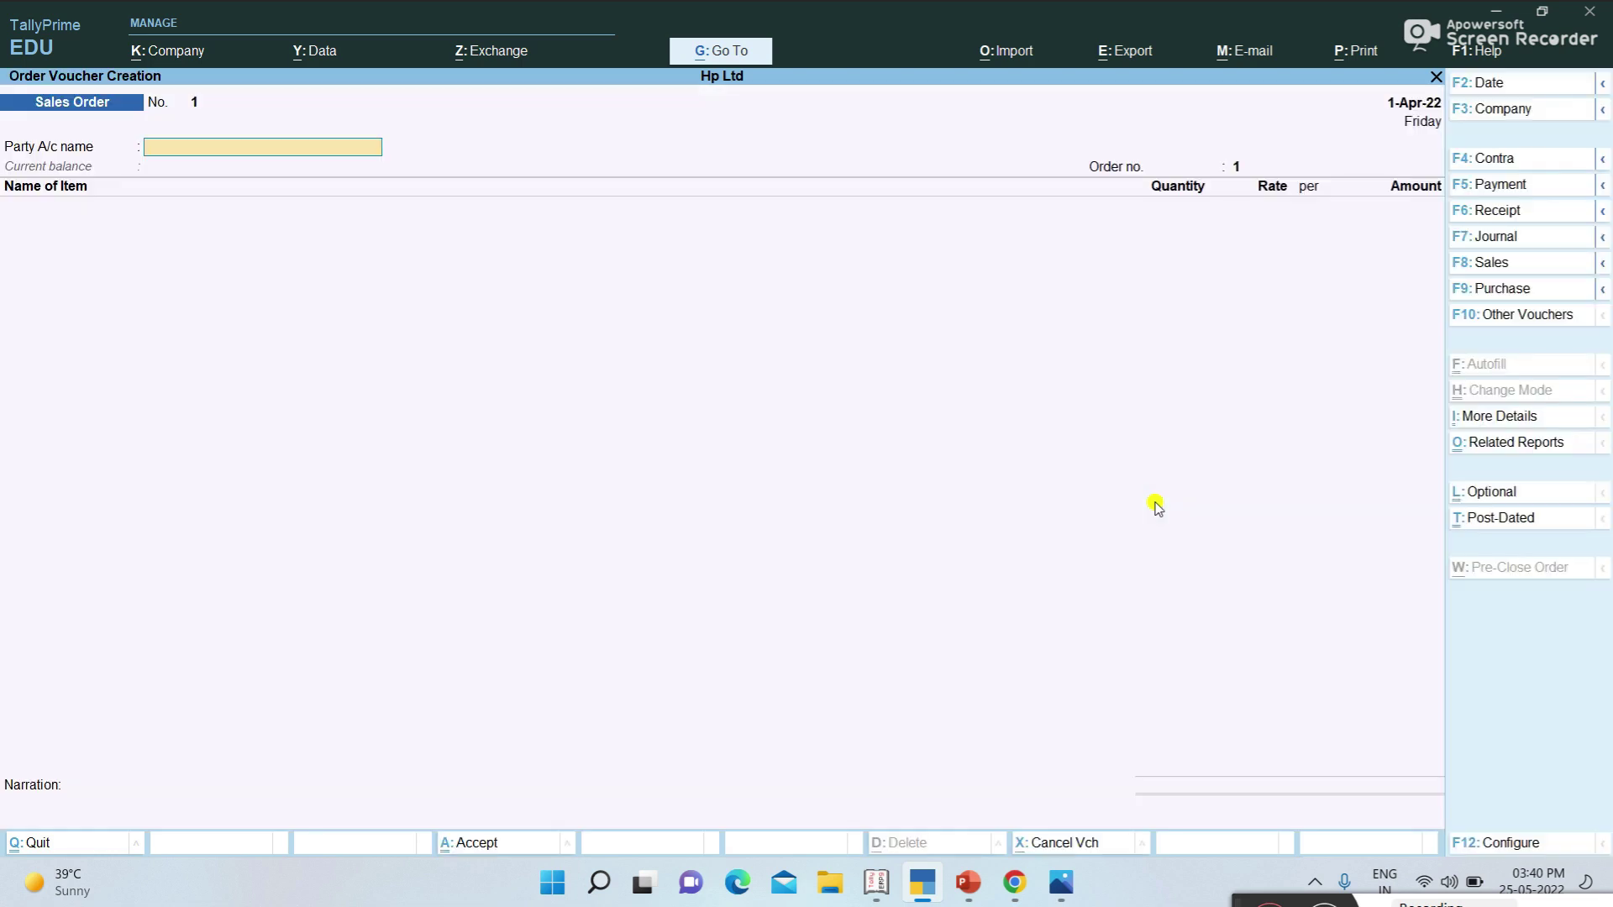
key("Escape")
key("y")
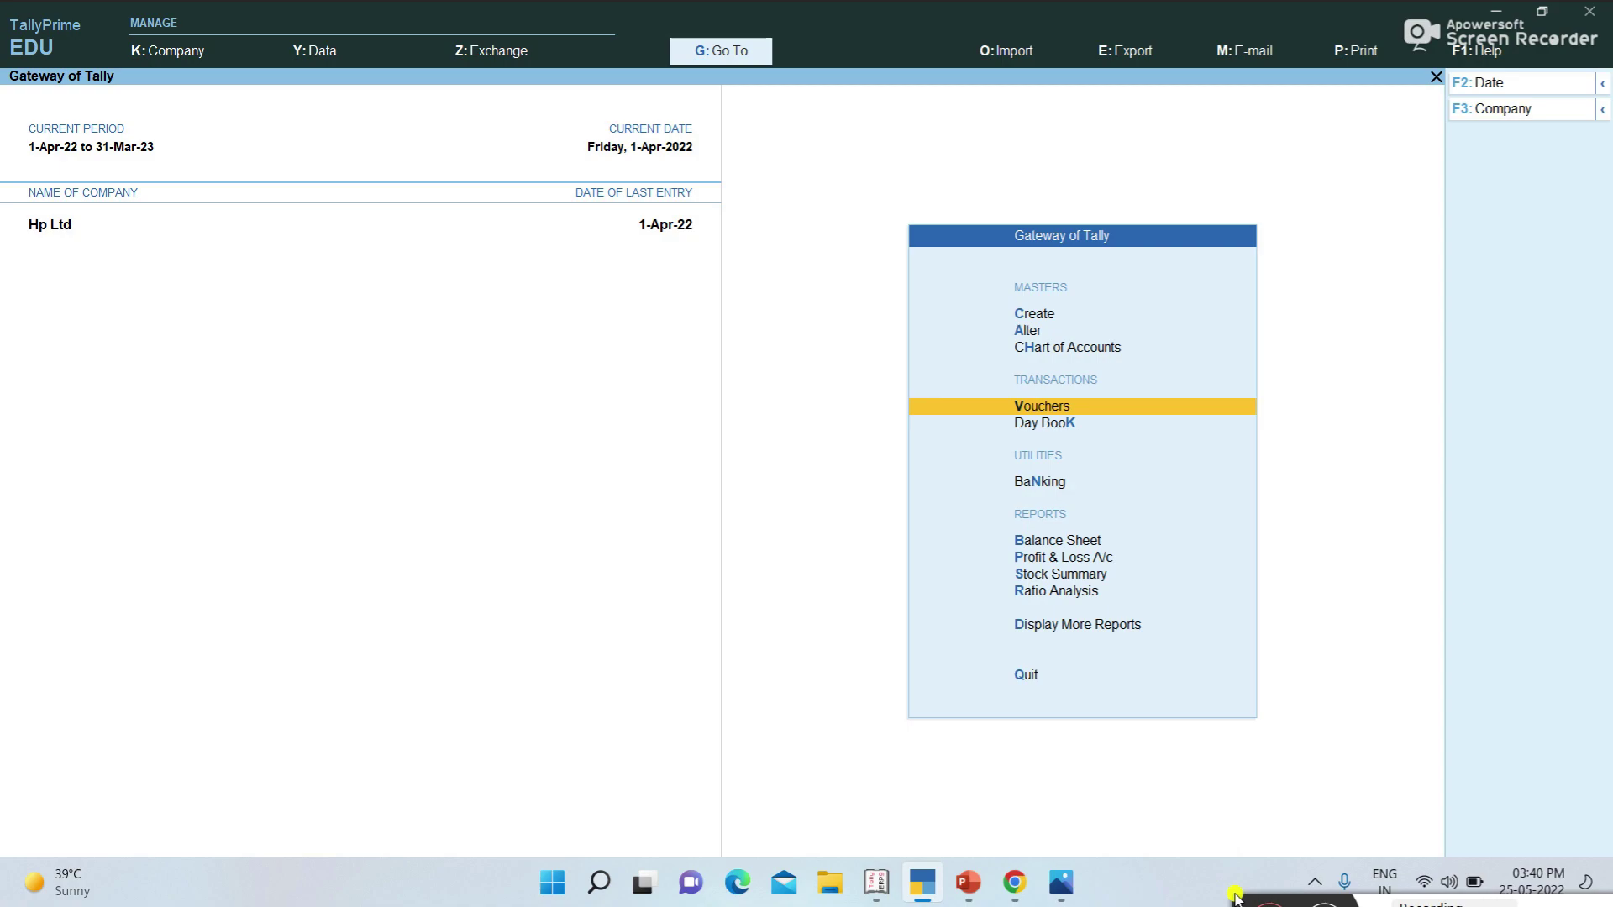
mouse_move(1234, 897)
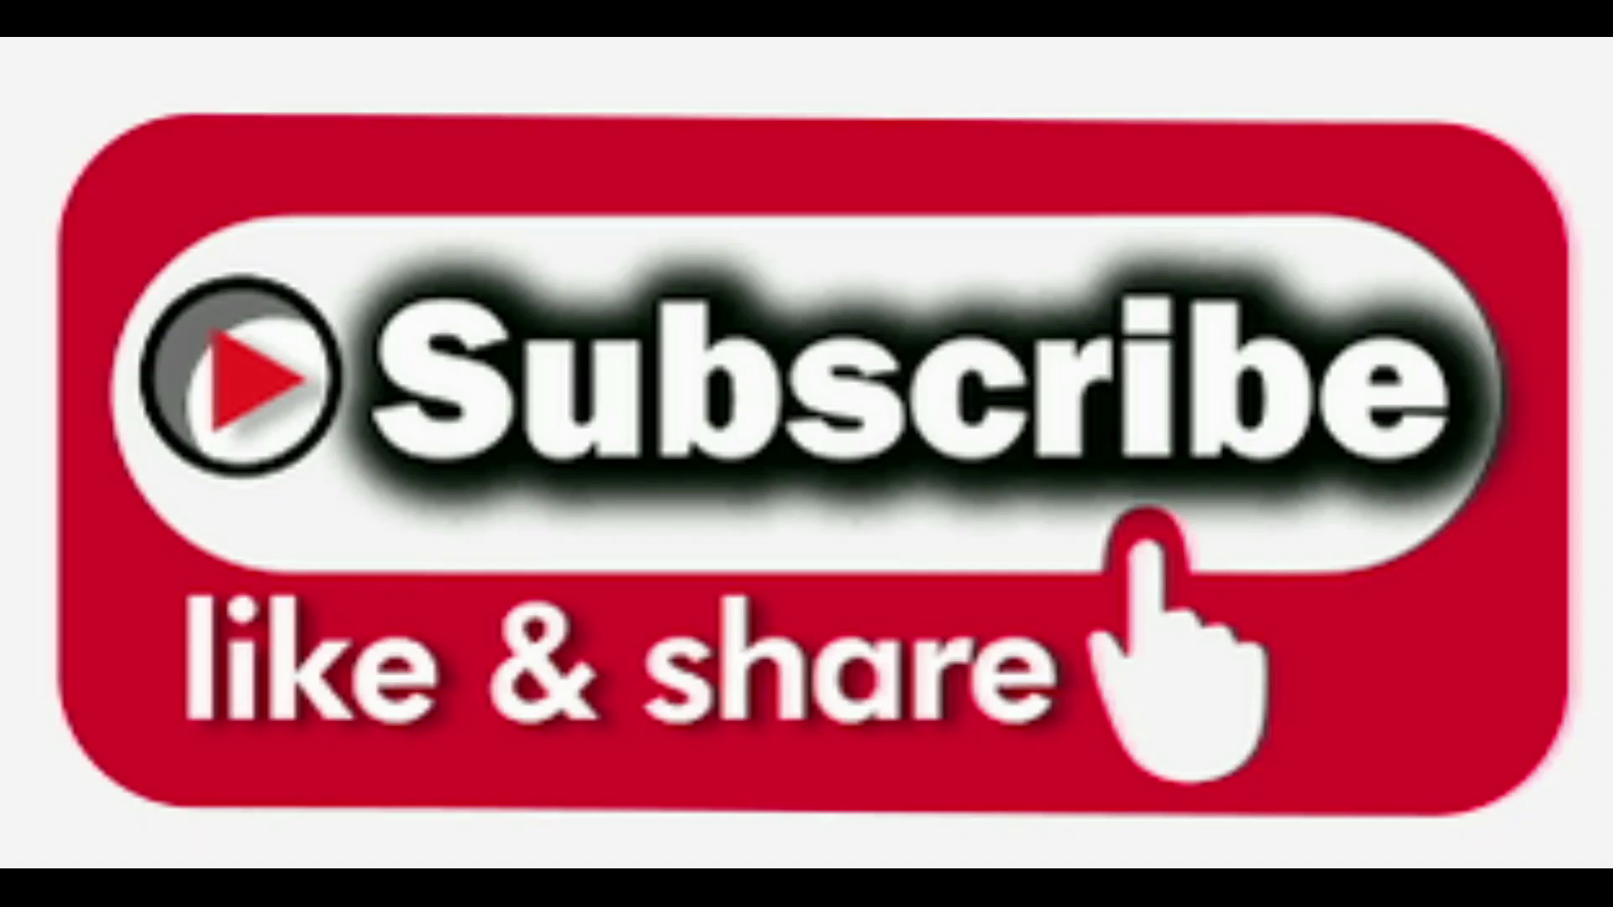